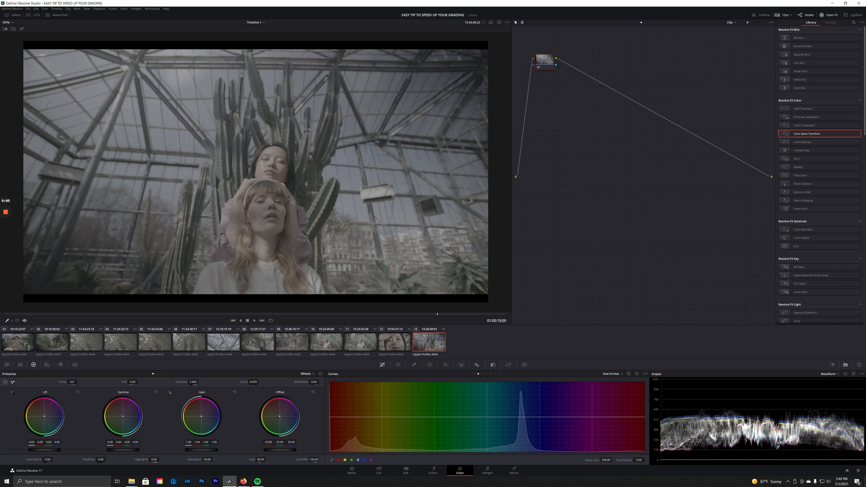
Select all 13 timeline clips and move node 01 down to the centre of the node graph.
key("ctrl+a")
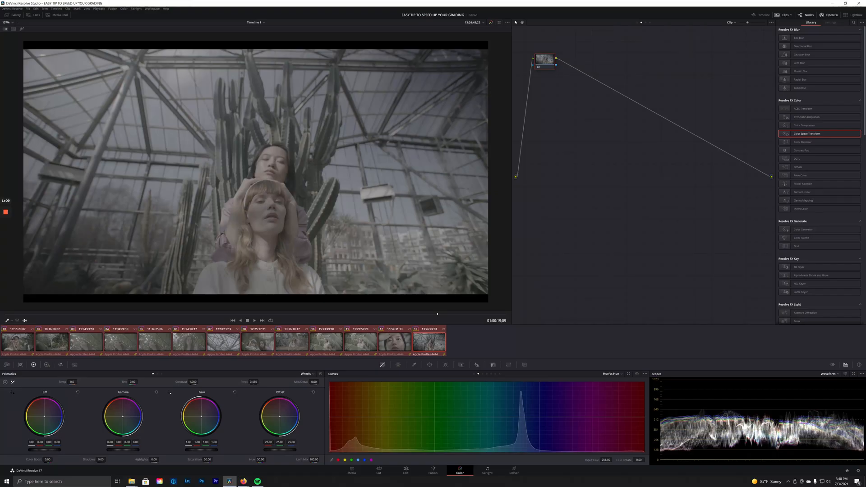
left_click_drag(545, 61, 543, 173)
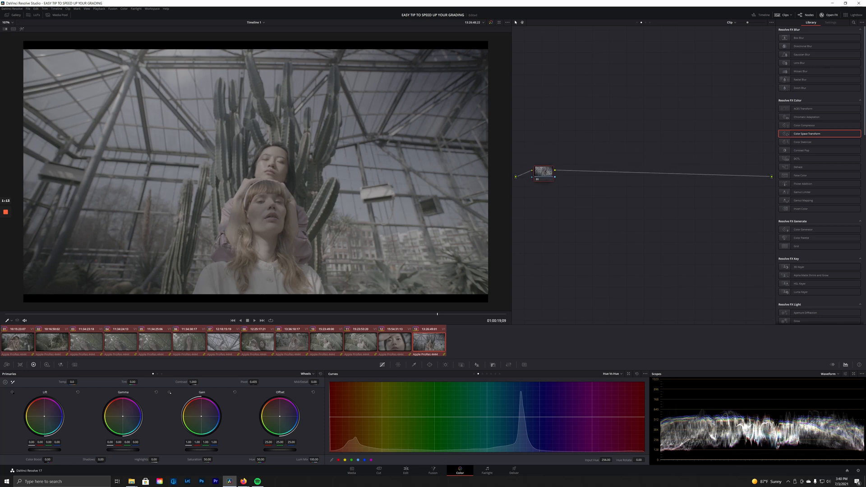
Add serial nodes, a parallel group with its mixer, and a serial node after the mixer.
key("alt+s")
key("alt+s")
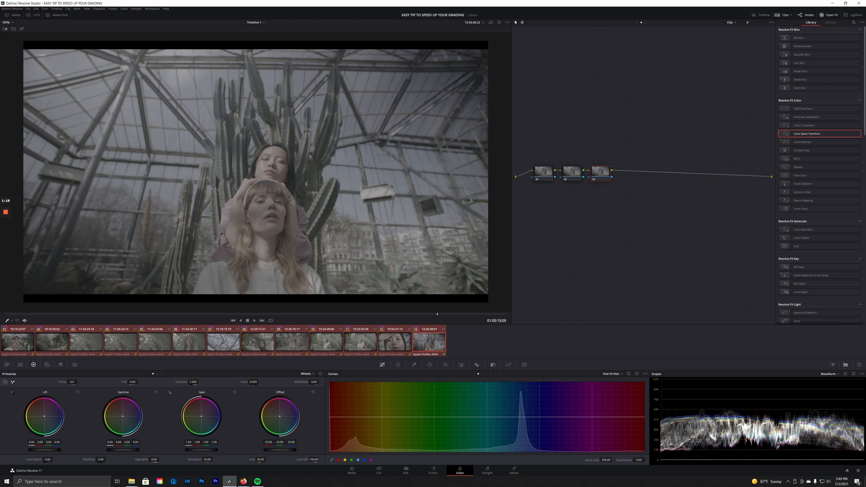
key("alt+s")
key("alt+p")
key("alt+p")
key("alt+p")
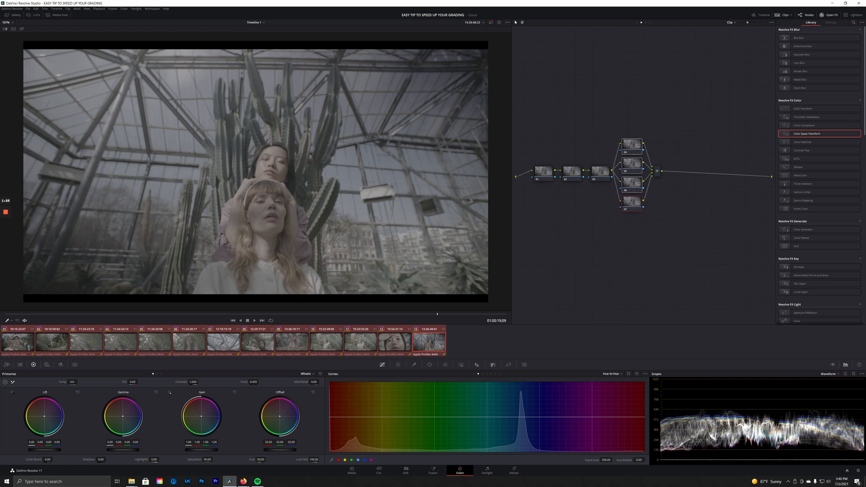
left_click(657, 171)
key("alt+s")
key("alt+s")
Apply Color Space Transform to node 10 and label the nodes from BALANCE through CST.
left_click_drag(795, 135, 711, 173)
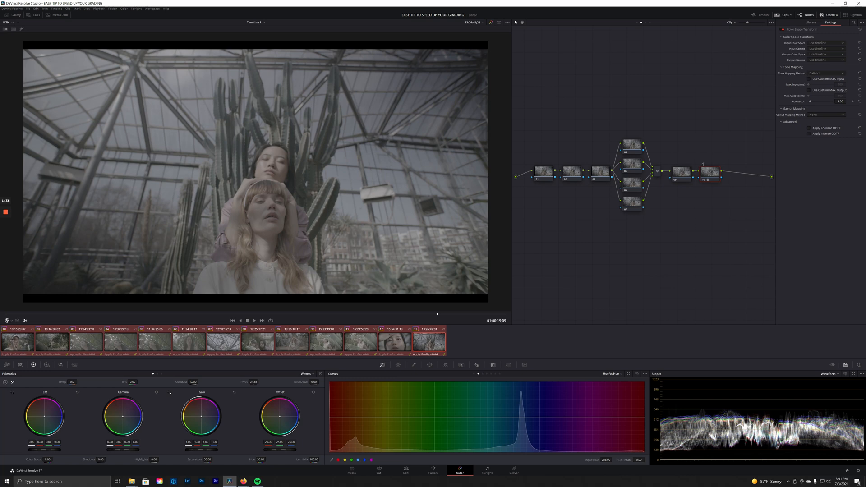
left_click(682, 172)
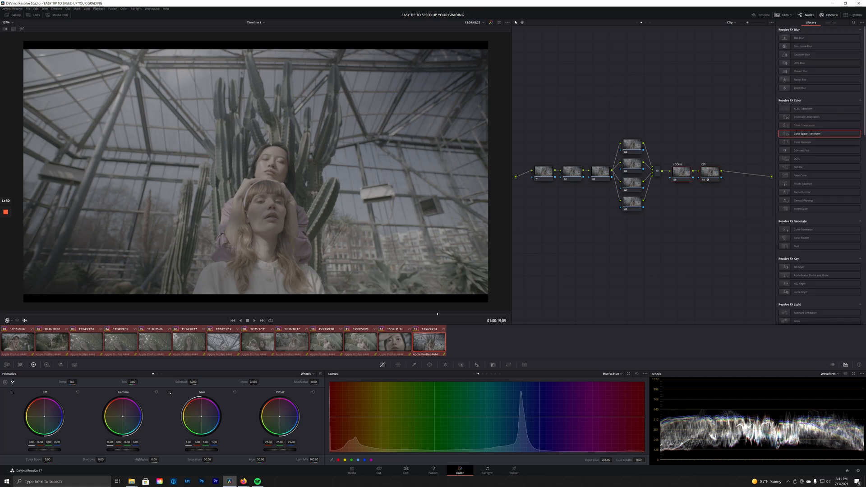
left_click(600, 171)
left_click(572, 172)
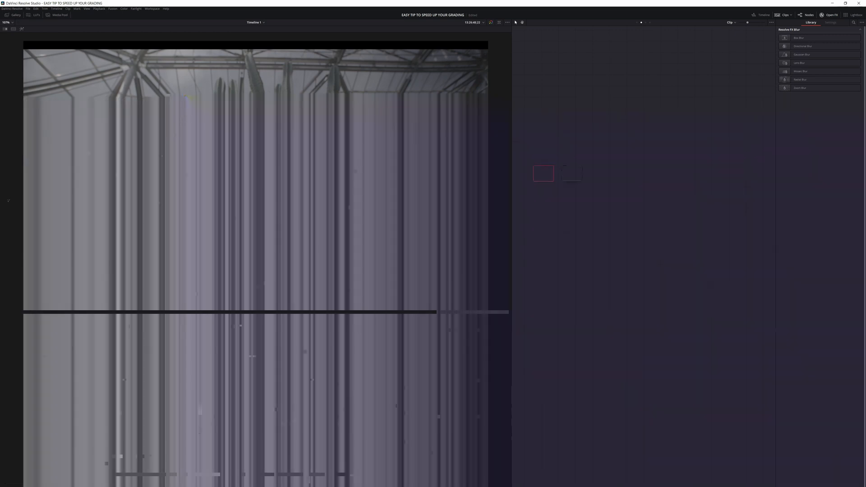
left_click(544, 171)
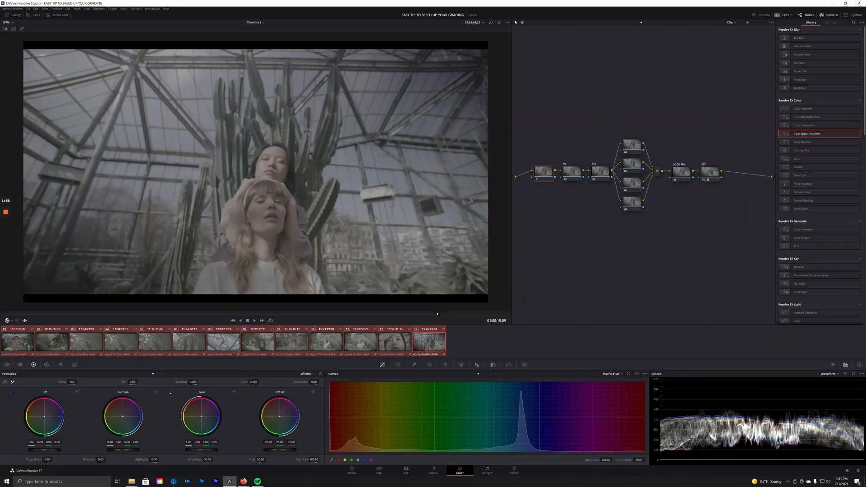
type("NCE")
Set the CST node's input gamma to RED Log3G10, leaving output gamma unchanged.
left_click_drag(807, 134, 710, 172)
left_click(826, 48)
scroll(826, 79, "down", 9)
scroll(826, 79, "down", 3)
left_click(821, 64)
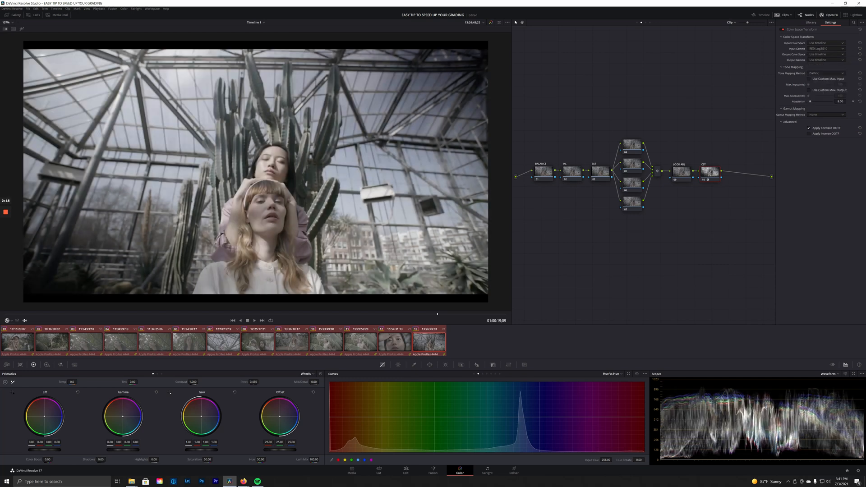
left_click(826, 59)
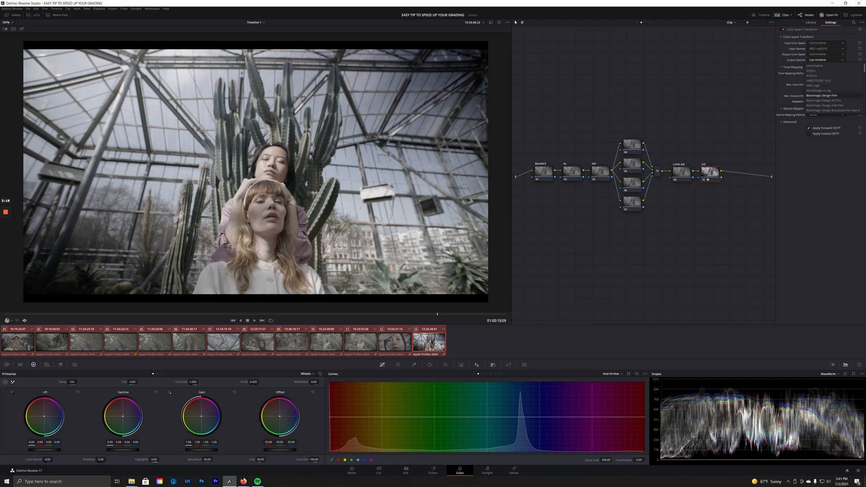
left_click(815, 66)
left_click(646, 22)
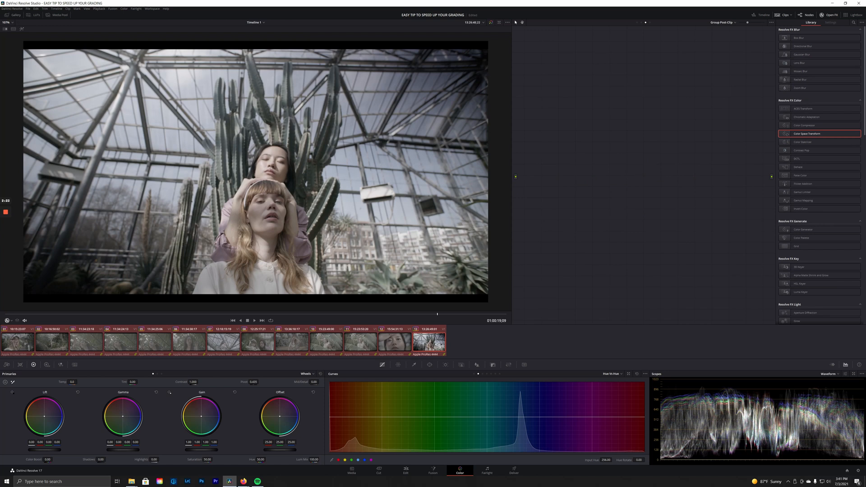
Set the CST output gamma to Cineon Film Log and add serial nodes to the Group Post-Clip graph.
left_click(641, 23)
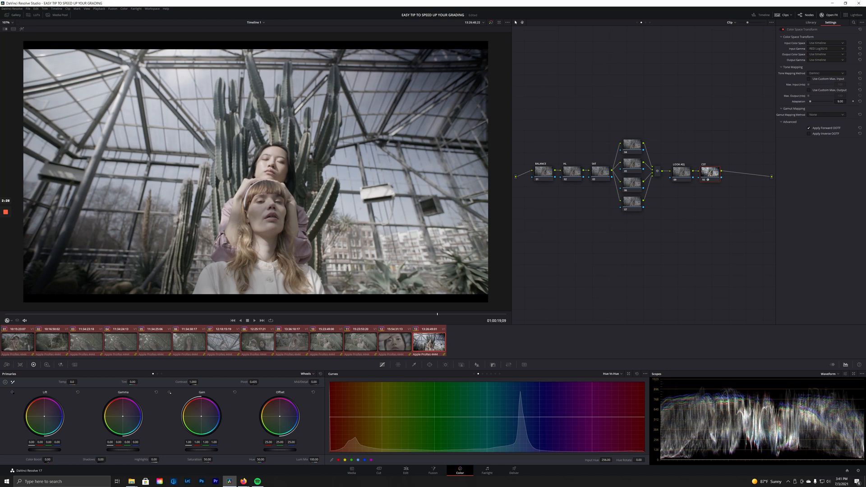
left_click(826, 60)
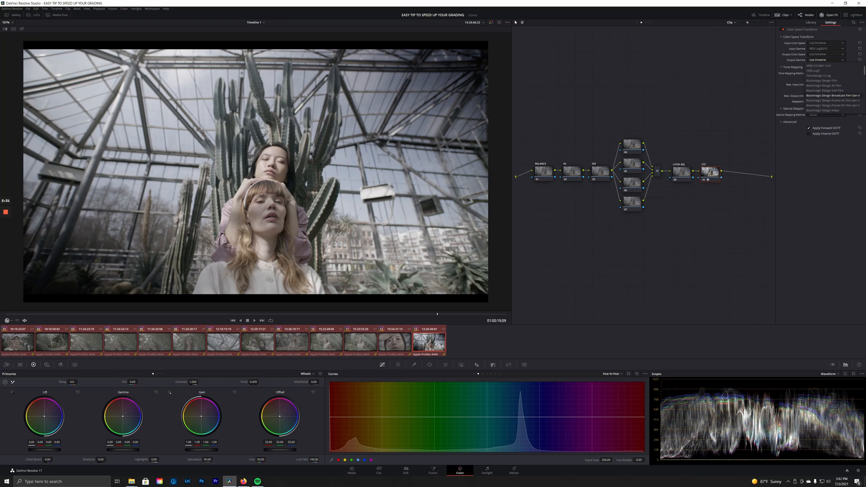
left_click(818, 95)
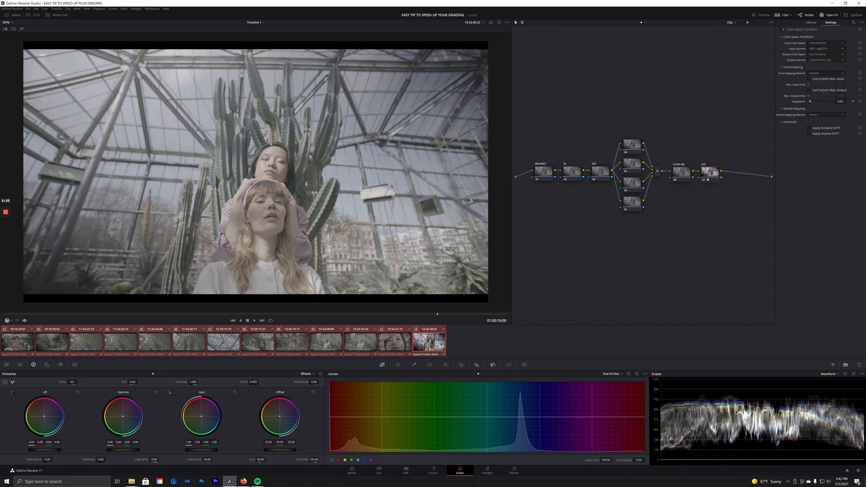
left_click(646, 23)
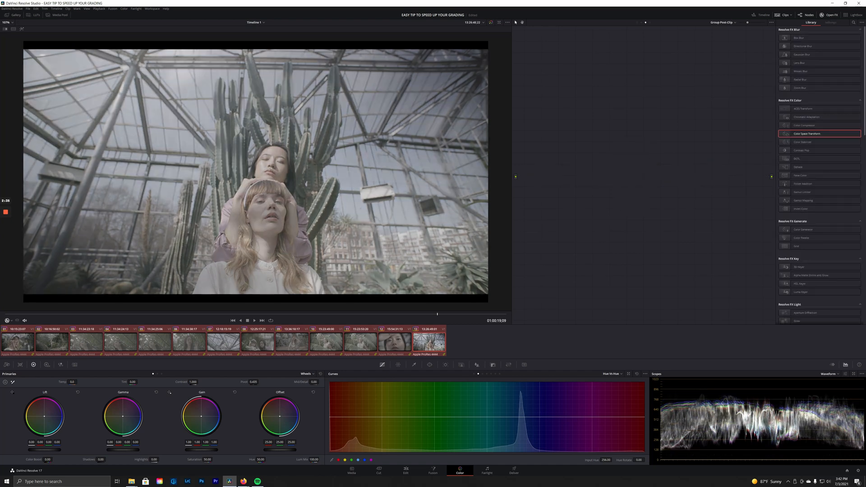
key("alt+s")
key("alt+s")
key("alt+s")
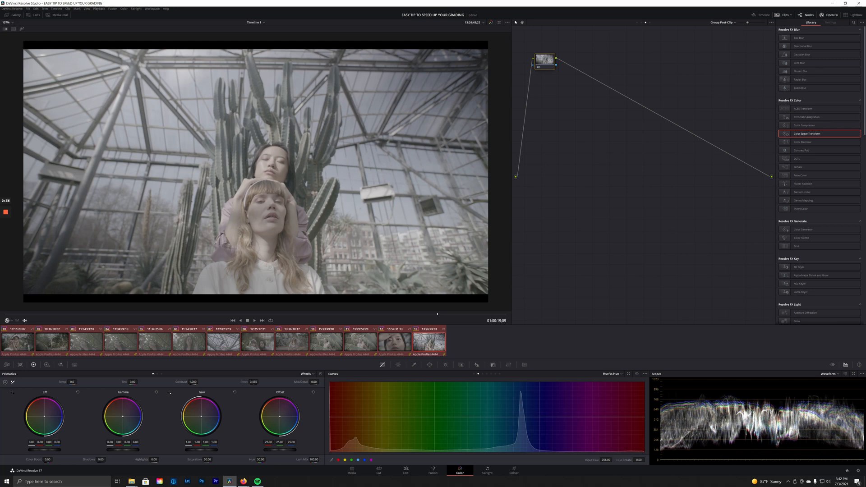
Centre the group nodes and give node 02 the Film Looks Rec709 Kodak 2383 D60 LUT.
left_click_drag(574, 60, 576, 174)
left_click(576, 174)
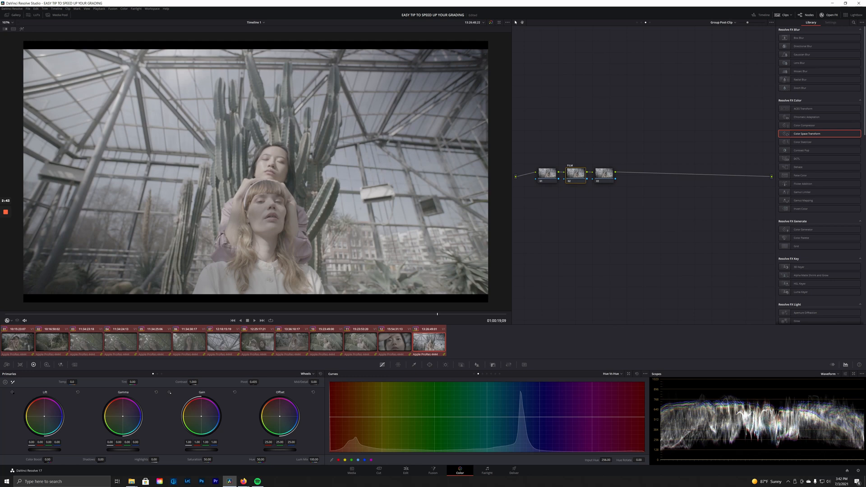
right_click(576, 173)
mouse_move(591, 224)
mouse_move(627, 283)
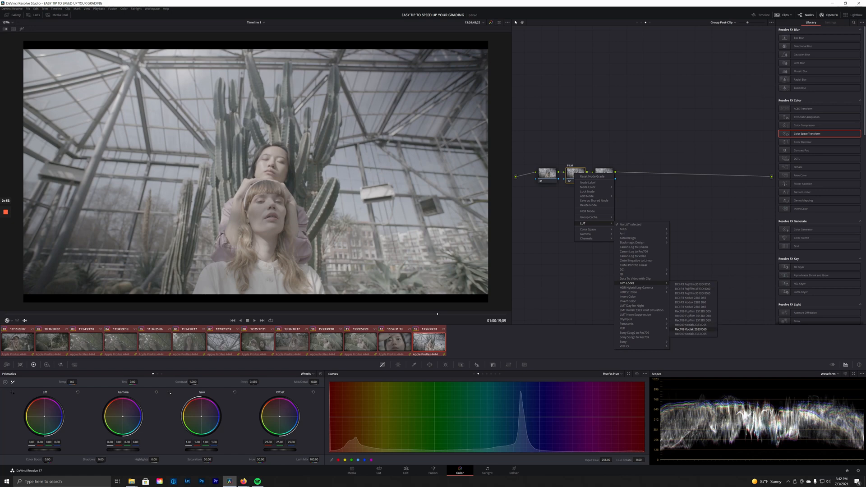
left_click(690, 329)
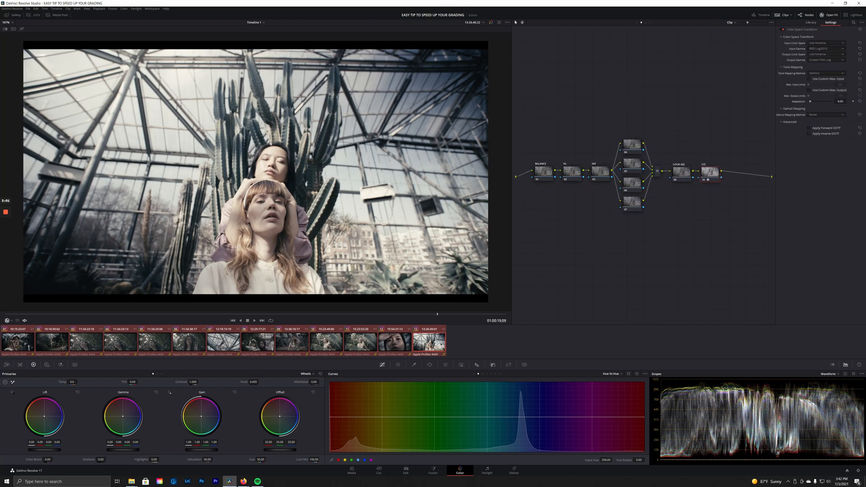
On the SAT node, raise the RGB Mixer red, green and blue outputs to 2.00.
left_click(601, 172)
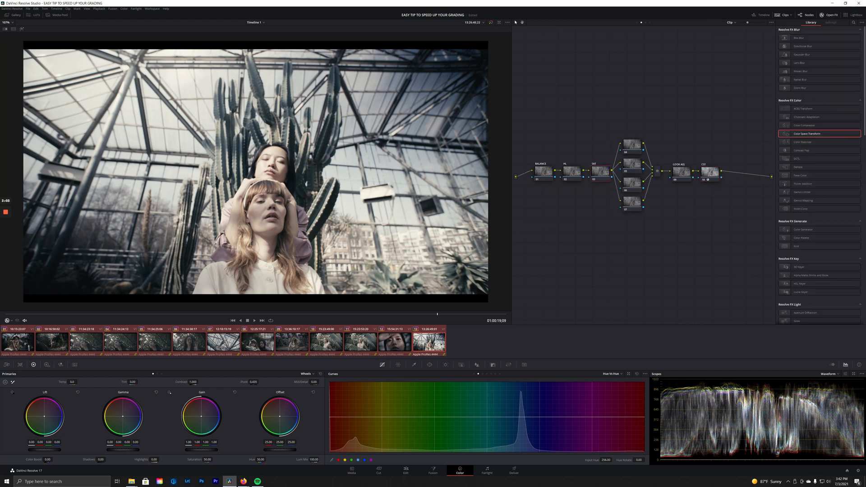
left_click(60, 364)
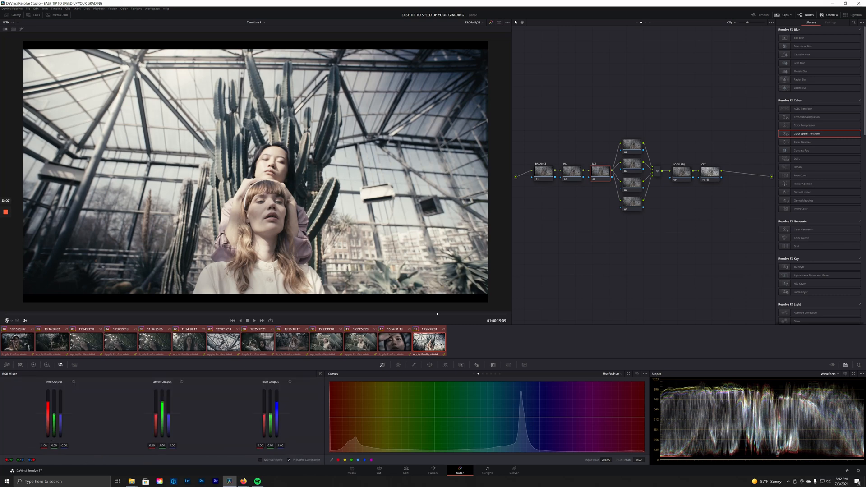
left_click_drag(47, 403, 48, 390)
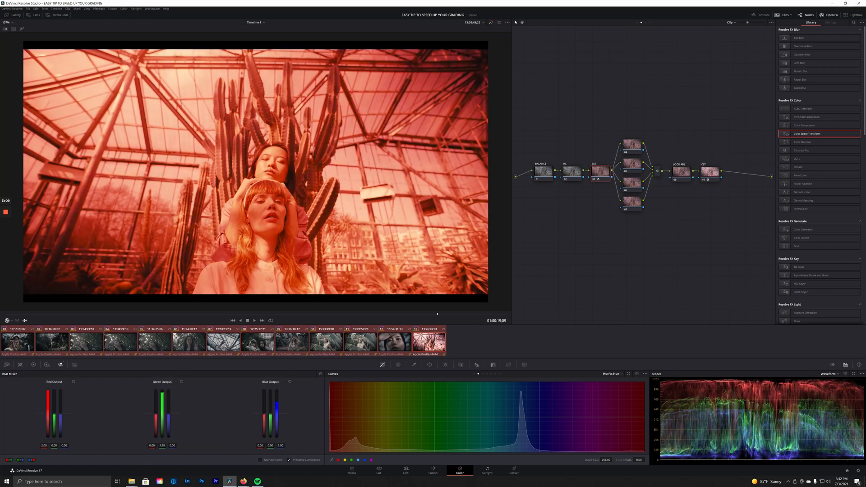
left_click_drag(162, 403, 162, 390)
left_click_drag(276, 398, 277, 391)
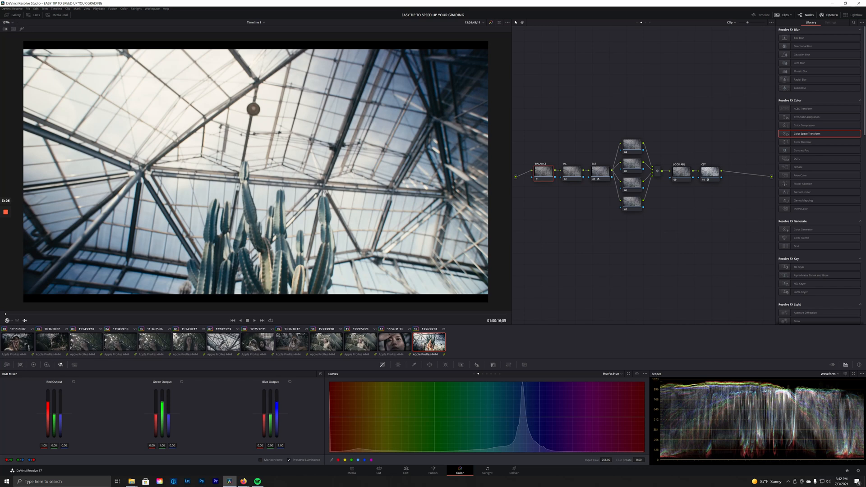
Review earlier clips back to clip 08 and select its BALANCE node.
key("ctrl+a")
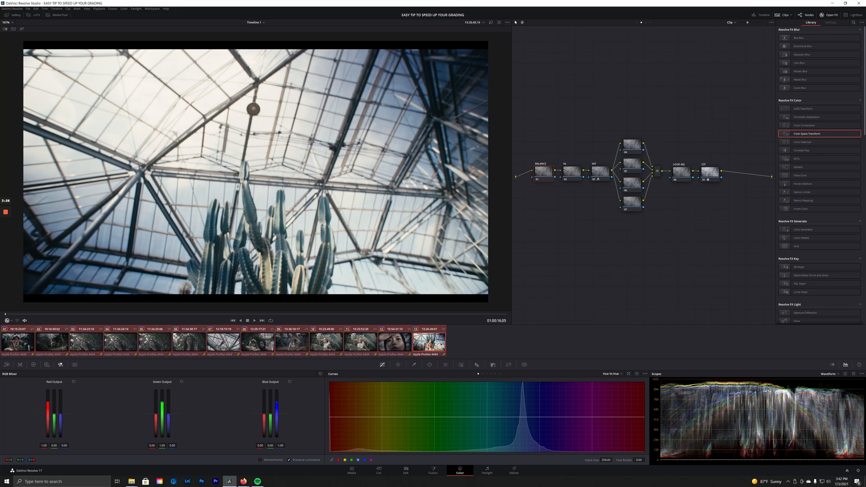
left_click(429, 342)
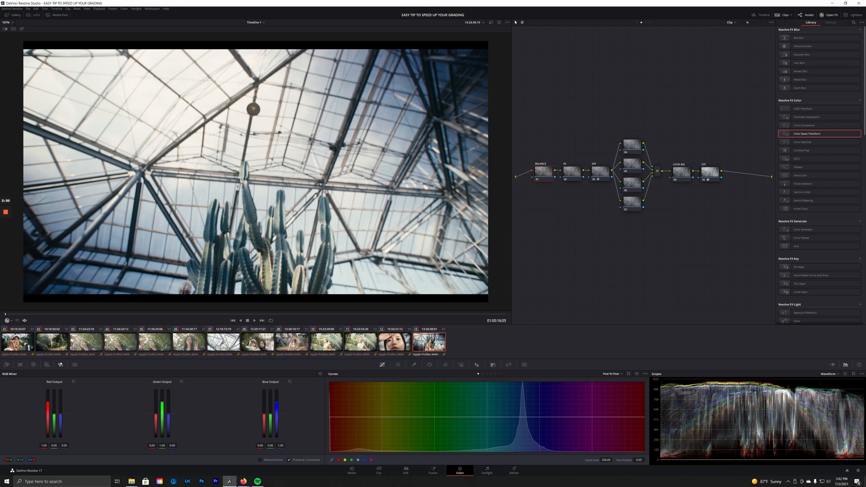
key("Up")
key("Up")
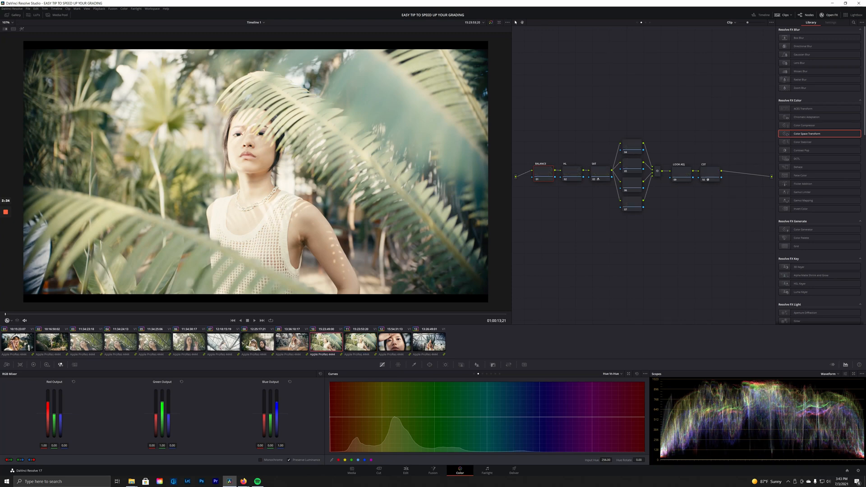
key("Up")
key("Up")
key("Up")
key("Up")
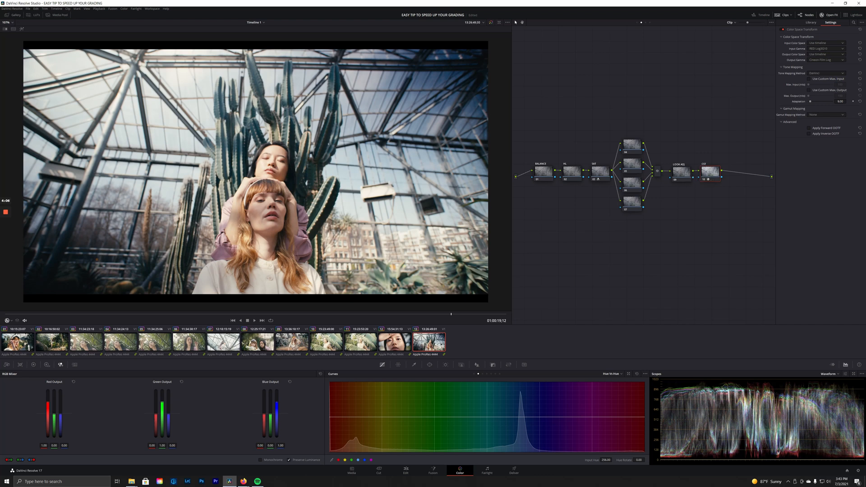
left_click(544, 172)
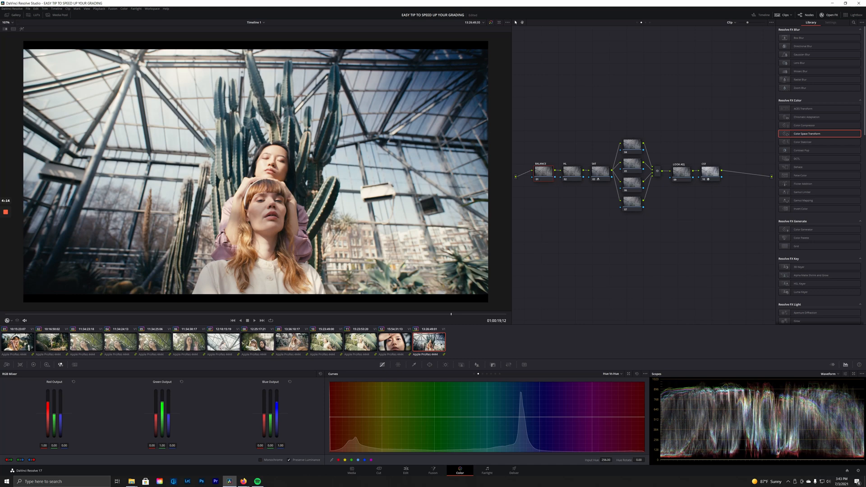
Step back to clip 03, then scrub through greenhouse clip 13 and railing clip 07.
key("Up")
key("Up")
key("Up")
key("Up")
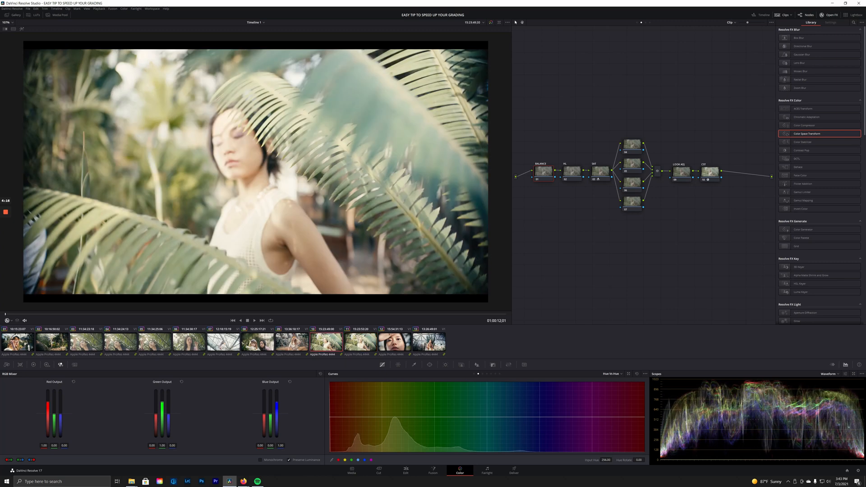
key("Up")
key("Up")
key("Up")
key("Up")
key("Up")
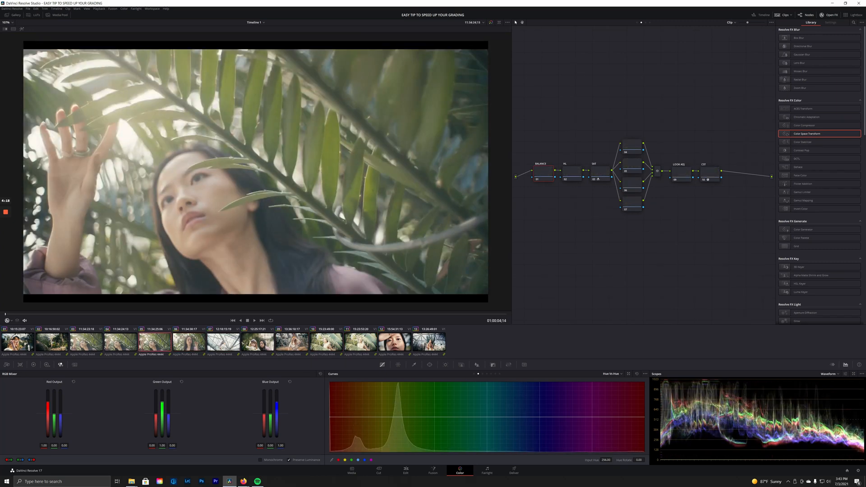
key("Up")
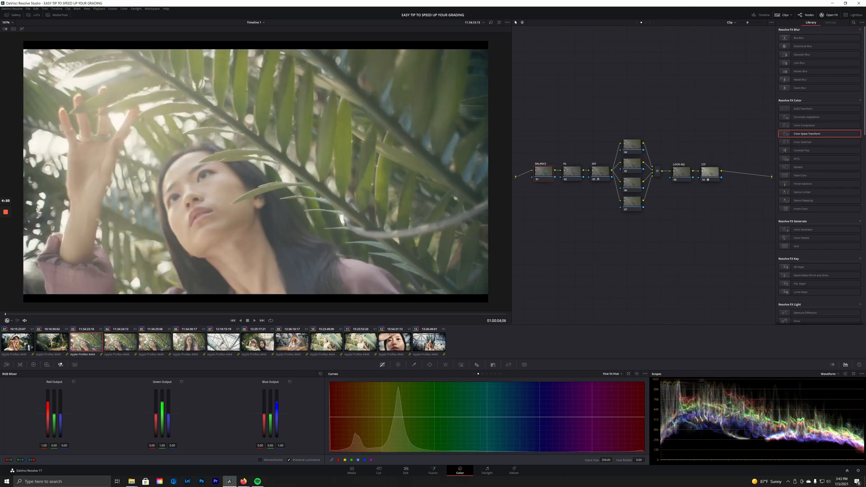
left_click(429, 342)
left_click_drag(406, 315, 446, 315)
left_click(223, 342)
left_click_drag(270, 315, 343, 314)
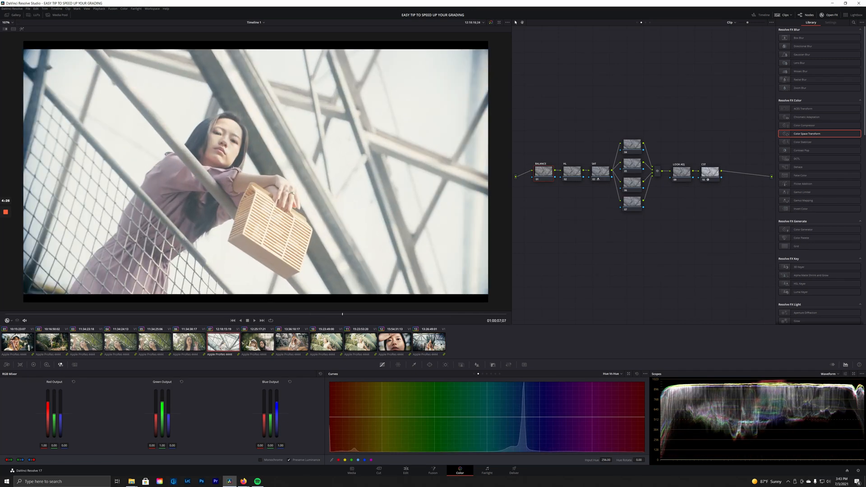
Return to greenhouse clip 13 and scrub later into it.
left_click(429, 342)
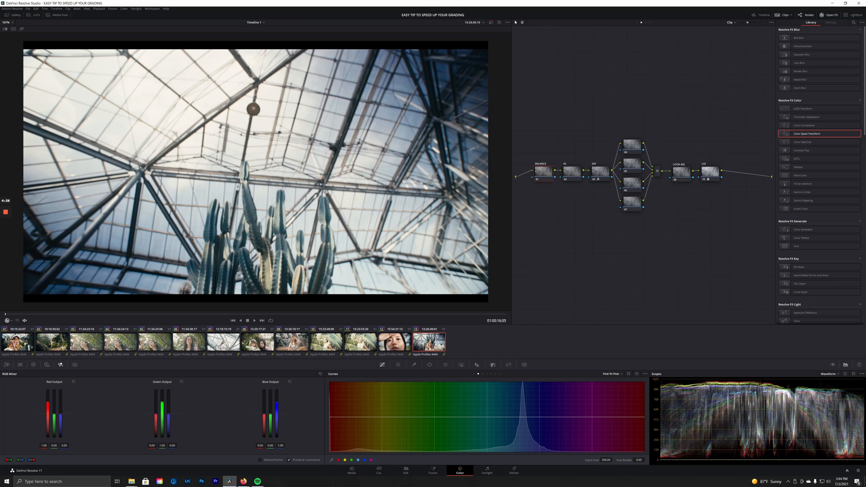
key("Up")
key("Up")
key("Up")
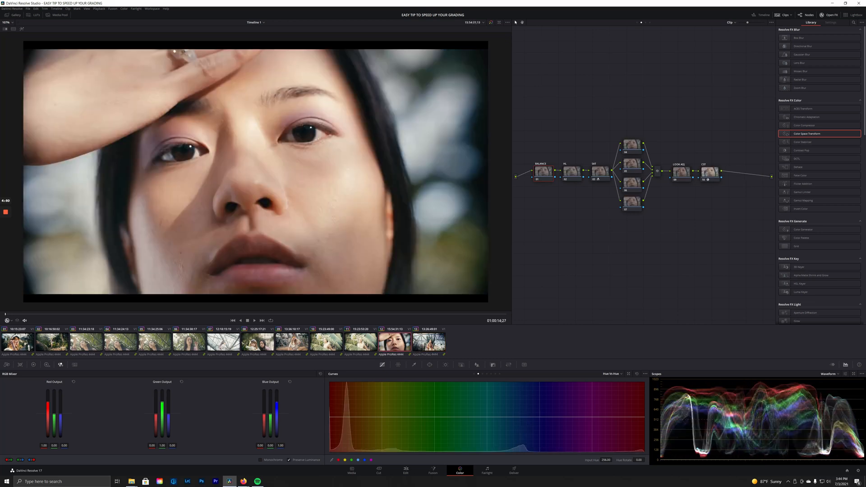
key("Up")
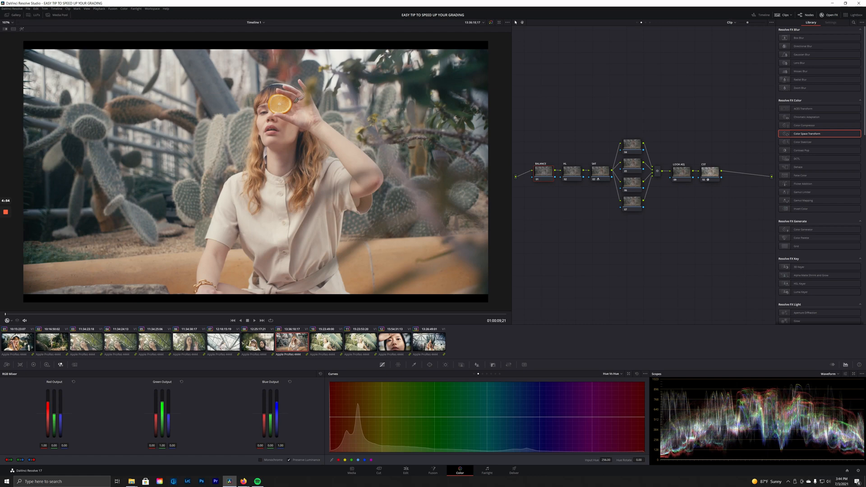
key("Down")
key("Down")
key("Down")
key("Down")
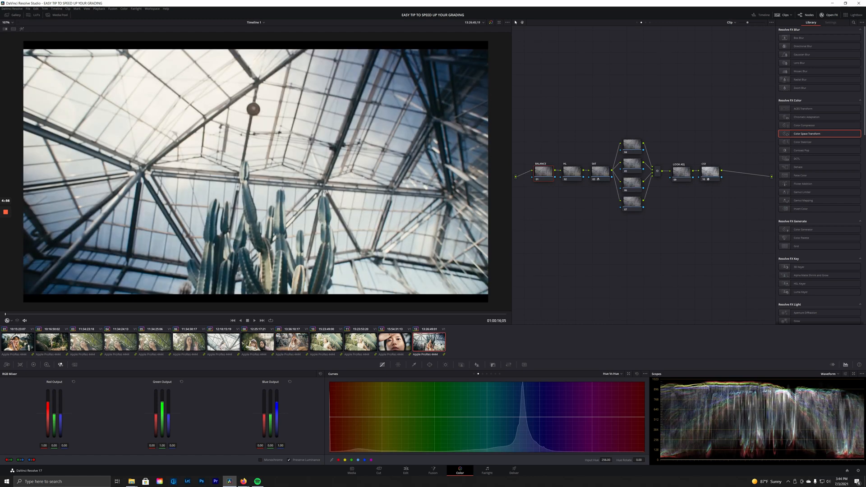
left_click_drag(6, 314, 414, 314)
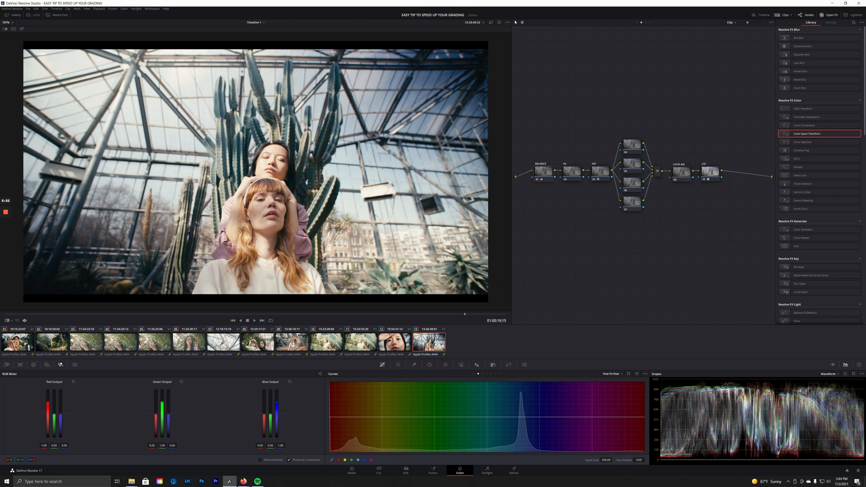
On clip 13, brighten the Gain and pull down Highlights on the HL node.
left_click(33, 364)
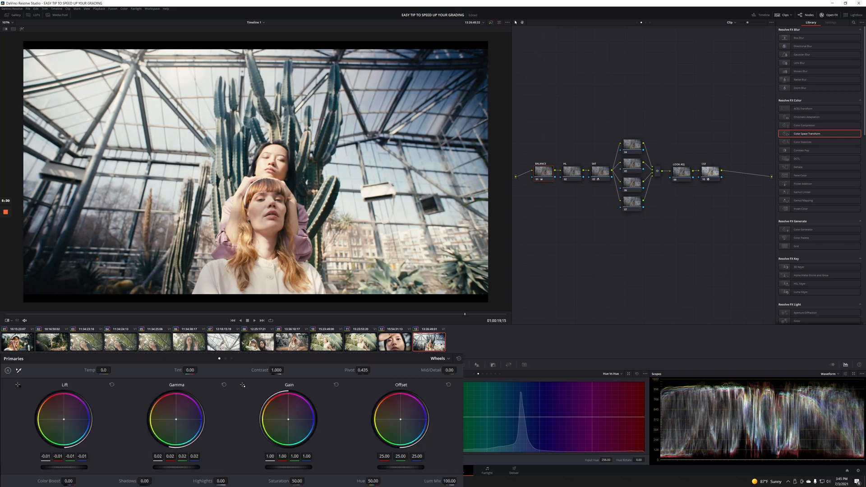
left_click_drag(289, 468, 294, 468)
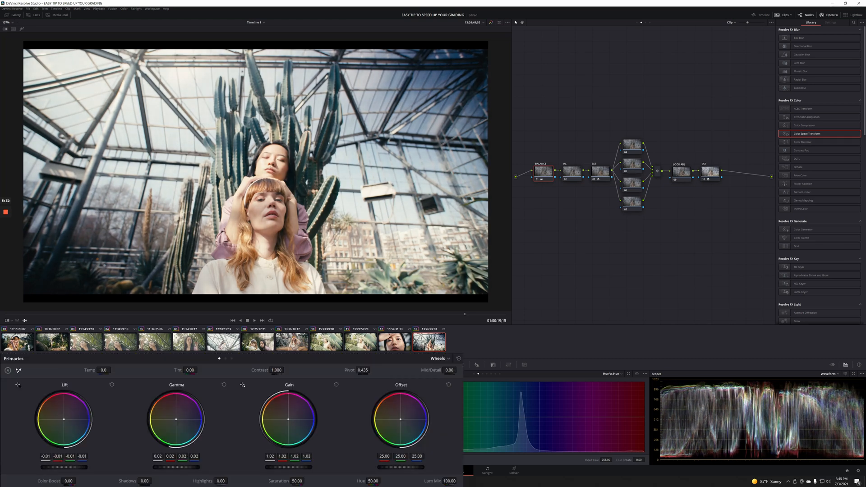
left_click(572, 172)
mouse_move(220, 481)
left_mouse_down()
mouse_move(192, 481)
mouse_move(213, 481)
left_mouse_up()
left_click_drag(288, 468, 299, 467)
Cool the BALANCE node's gain, enable the reference wipe, and move to close-up clip 12.
key("shift+semicolon")
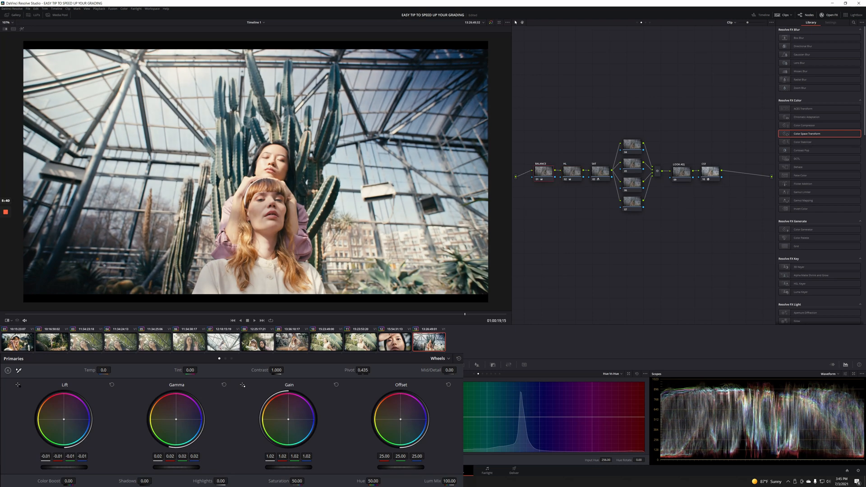
left_click_drag(288, 420, 290, 421)
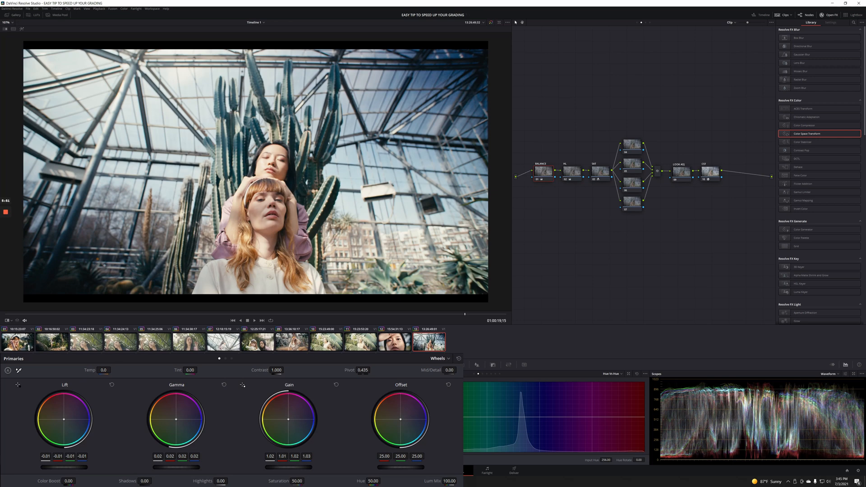
key("ctrl+w")
key("Up")
Show the greenhouse reference split-screen and give the close-up a cooler offset and gain 1.08.
left_click_drag(187, 211, 168, 212)
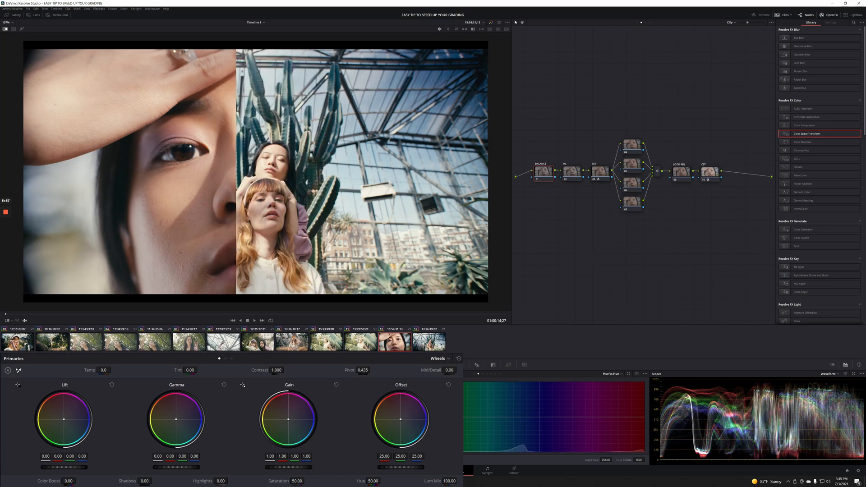
key("ctrl+alt+w")
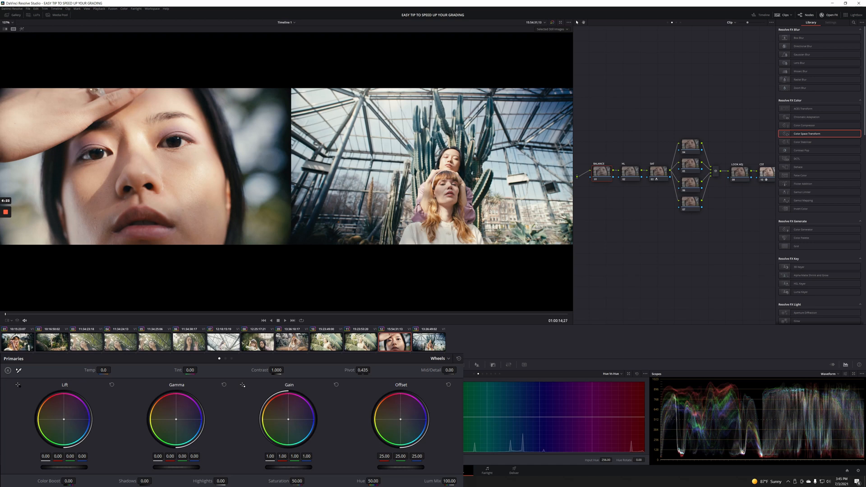
left_click_drag(401, 420, 402, 421)
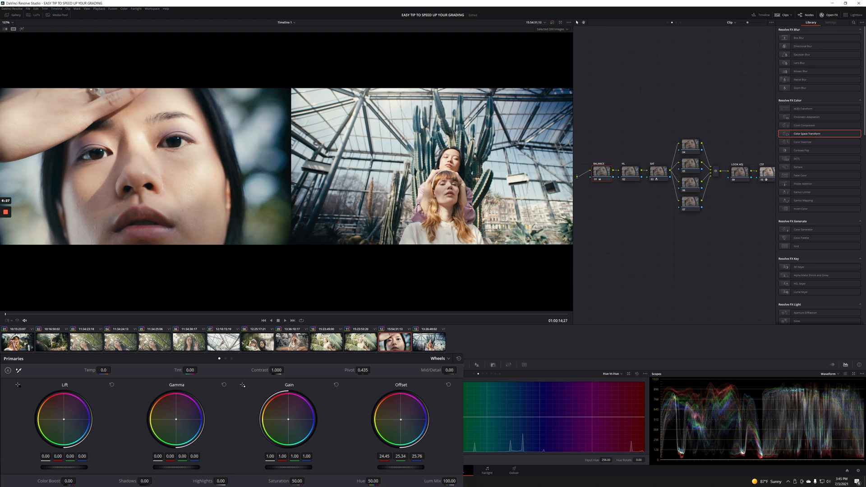
left_click_drag(289, 467, 301, 467)
left_click_drag(64, 467, 62, 467)
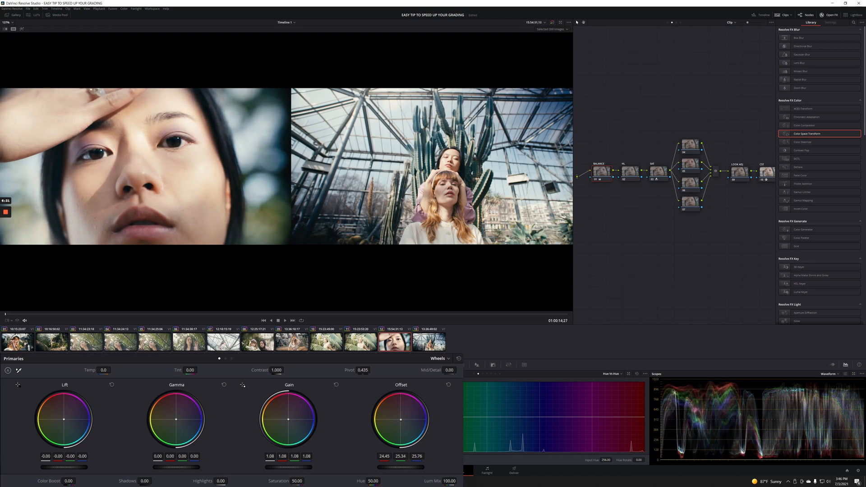
left_click_drag(289, 468, 288, 467)
Darken and cool clip 11's offset and raise its gain slightly.
key("Up")
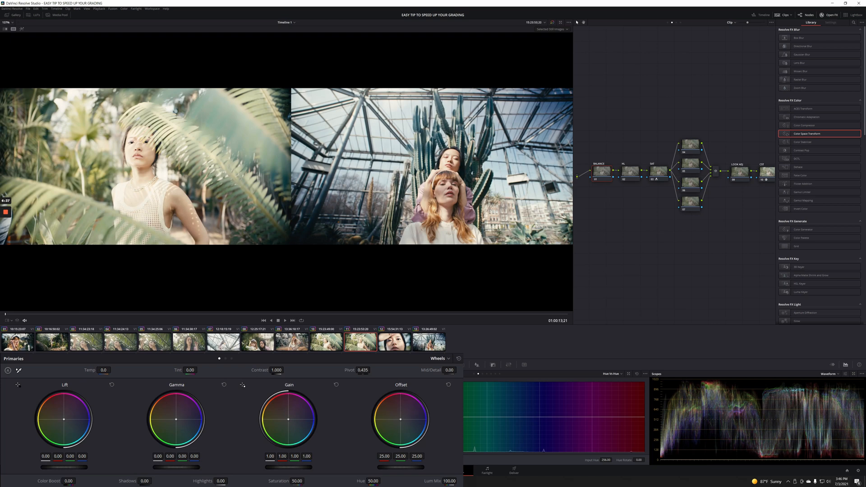
left_click_drag(401, 467, 347, 468)
left_click_drag(401, 420, 404, 421)
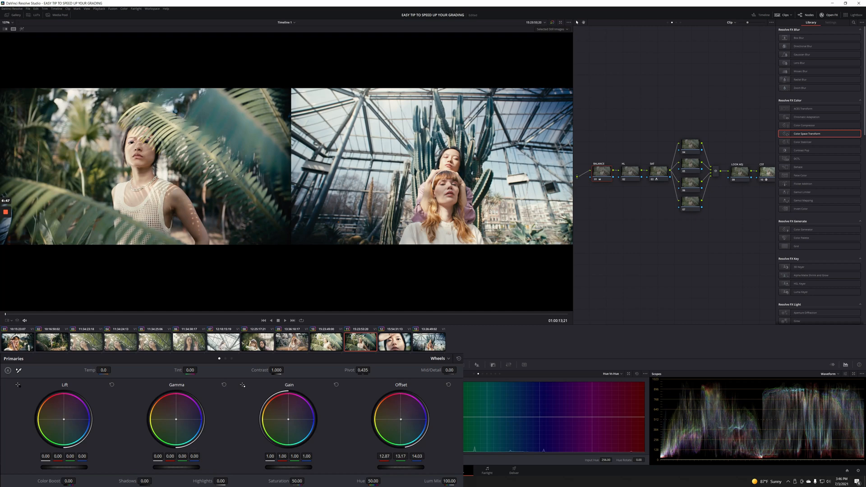
left_click_drag(289, 467, 295, 468)
left_click_drag(64, 468, 62, 467)
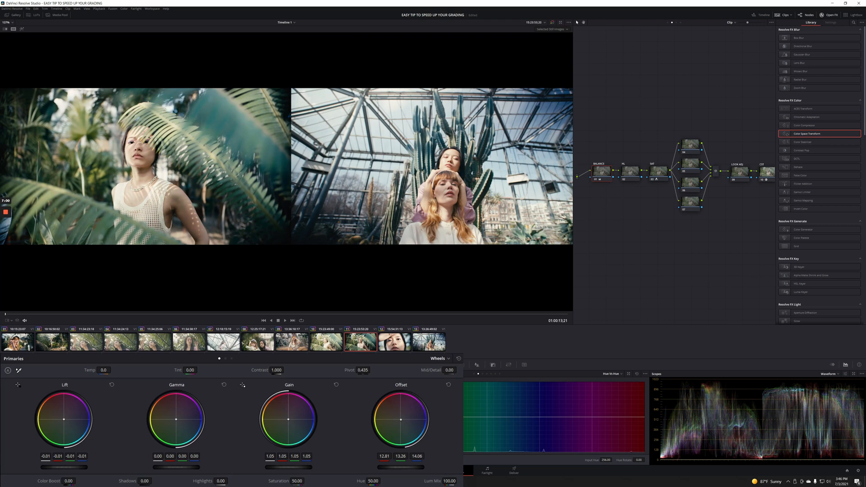
left_click_drag(176, 468, 175, 467)
left_click_drag(175, 467, 175, 467)
Apply clip 11's grade to clip 10, compare the two, then move to clip 09.
key("Up")
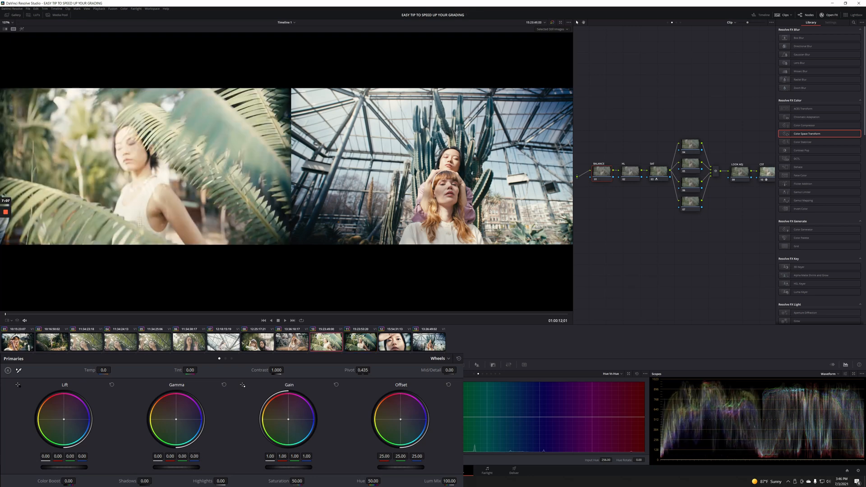
key("ctrl+v")
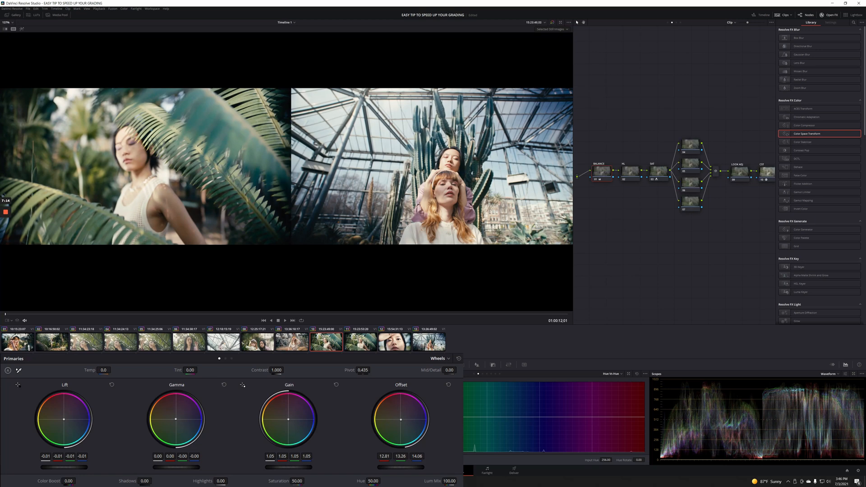
key("Down")
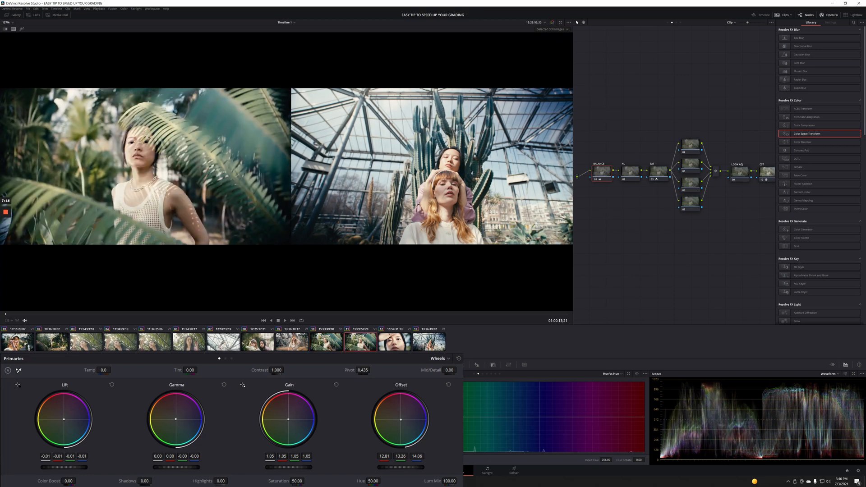
key("Up")
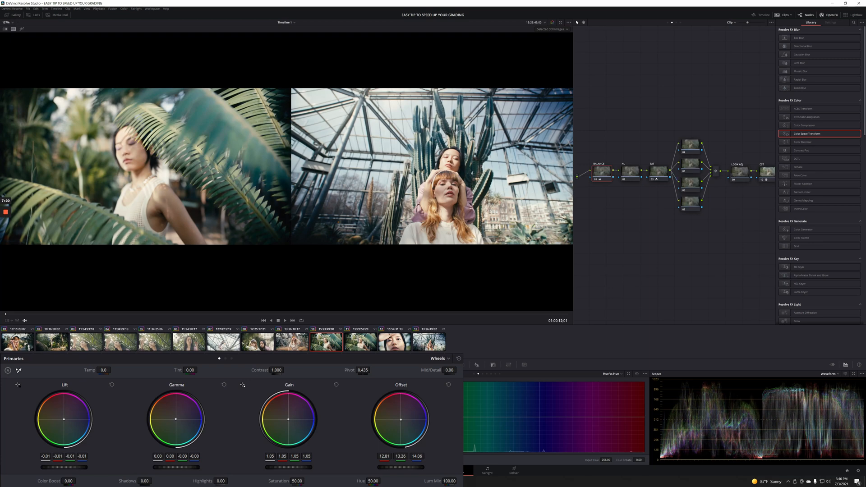
key("Up")
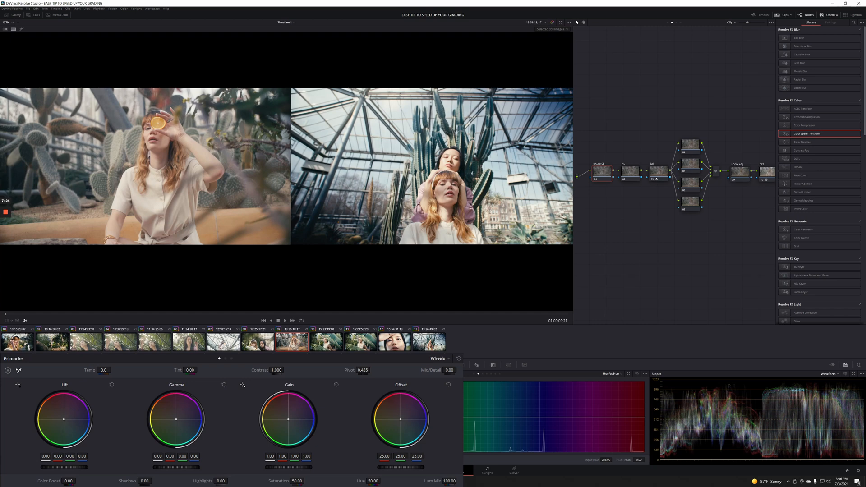
Raise clip 09's offset and shift it toward cyan, reaching 30.01/31.51/32.15.
left_click_drag(400, 467, 404, 467)
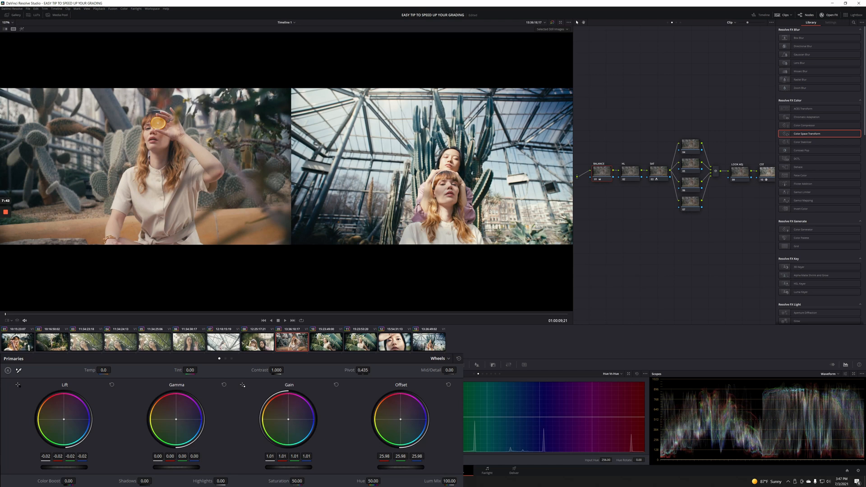
left_click_drag(401, 419, 401, 420)
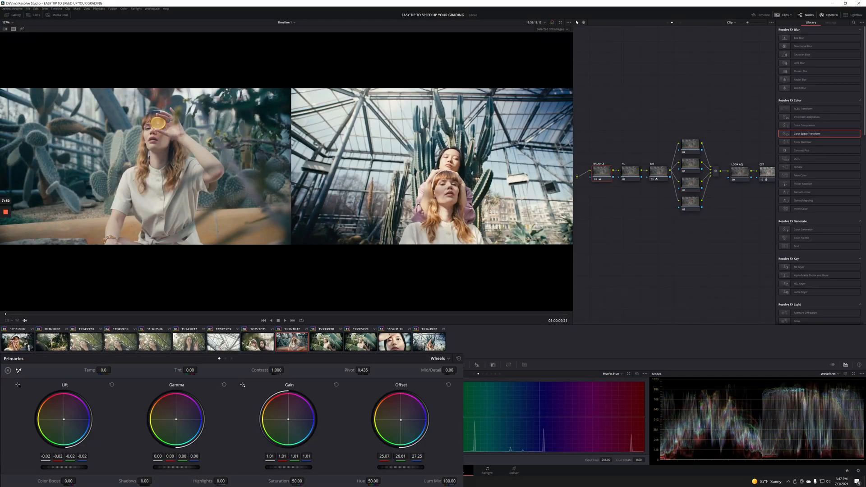
left_click_drag(401, 467, 423, 467)
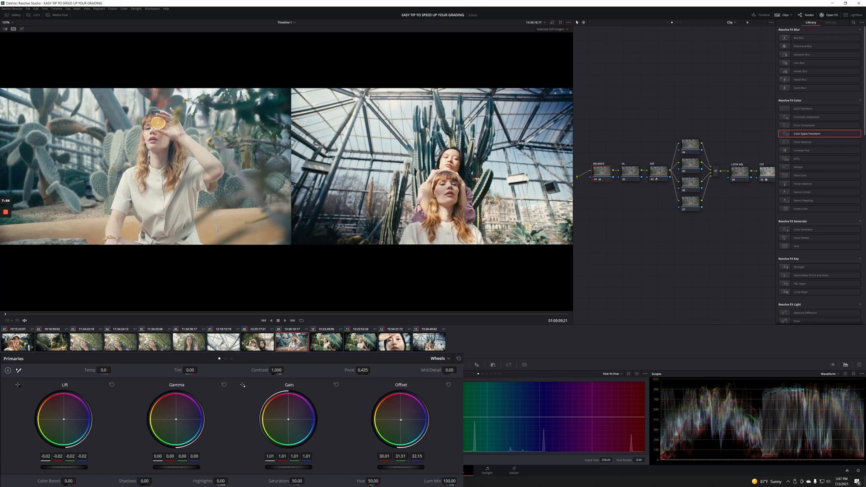
Set the orange-slice clip's lift to −0.04 and its gain to 1.04.
left_click_drag(62, 467, 57, 468)
left_click_drag(288, 467, 305, 468)
left_click_drag(64, 468, 61, 467)
left_click_drag(288, 467, 293, 467)
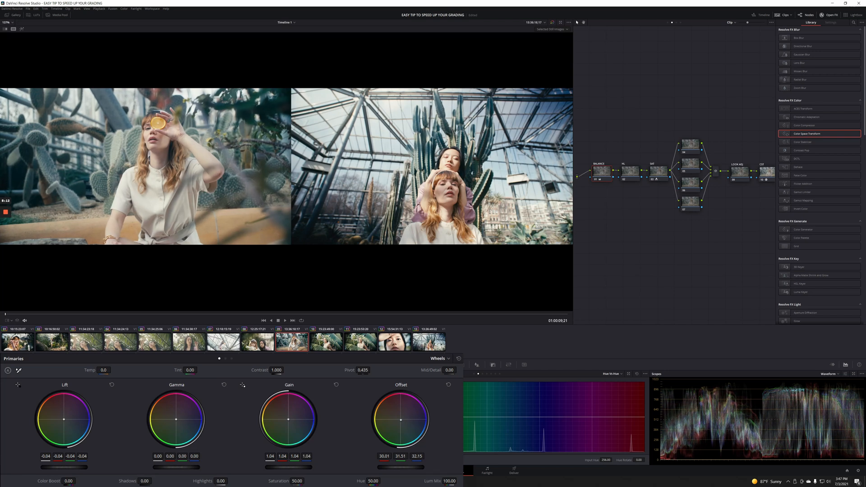
left_click_drag(64, 467, 62, 467)
On lily clip 08, raise the gain to 1.08 and play it back.
key("Up")
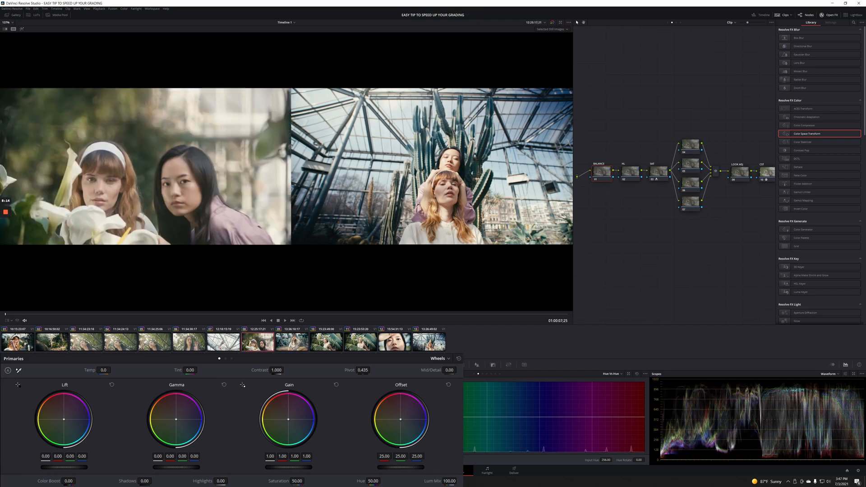
left_click_drag(289, 468, 292, 468)
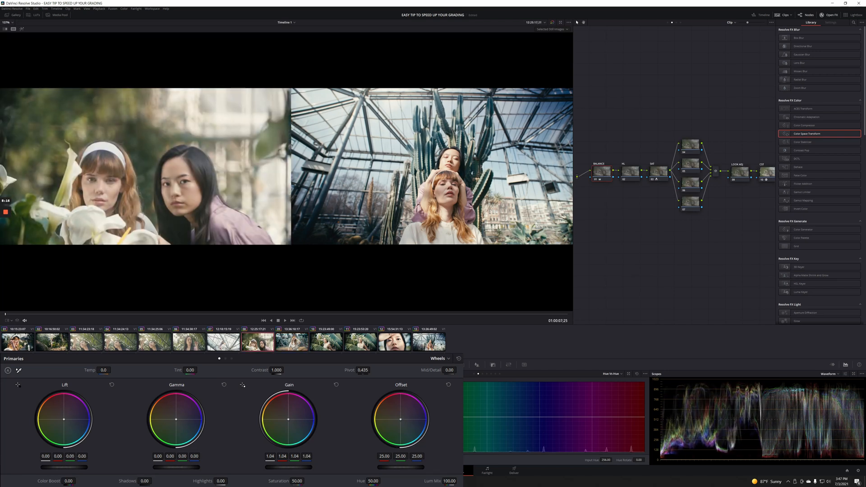
key("space")
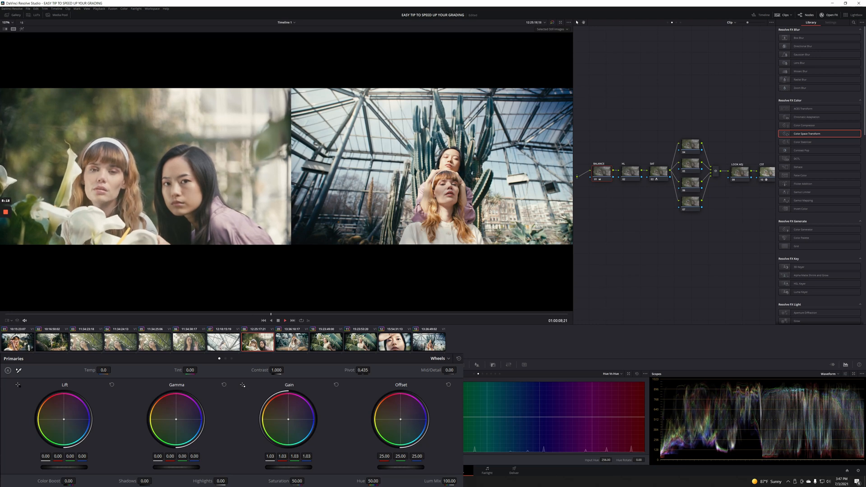
left_click_drag(289, 467, 294, 468)
Cool the offset to 24.83/25.50/26.52, raise saturation to 58.25, and fine-tune lift and gamma.
left_click_drag(400, 468, 405, 467)
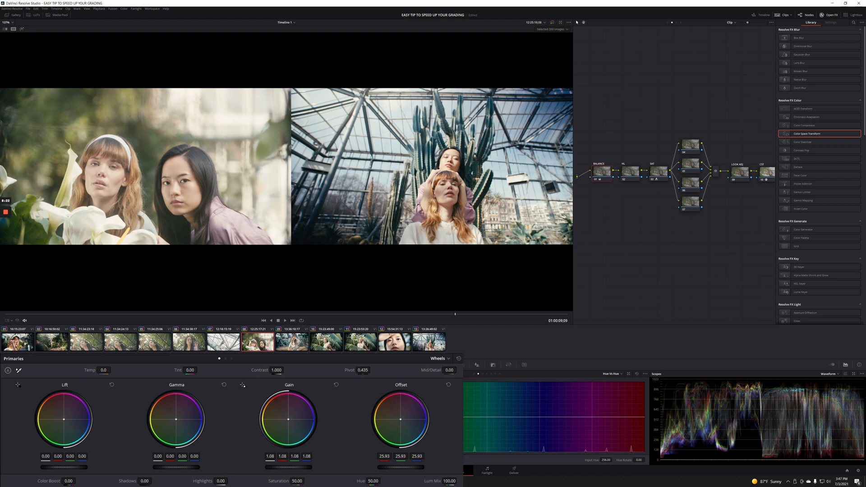
left_click_drag(401, 420, 401, 420)
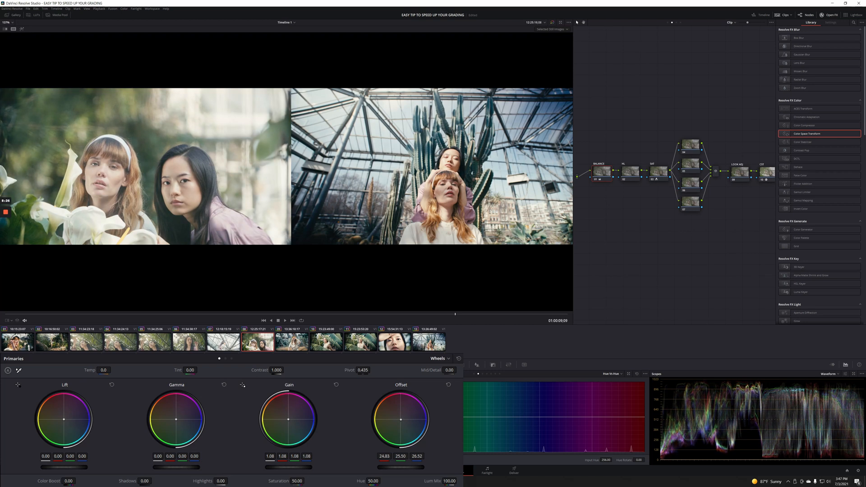
left_click_drag(297, 481, 301, 481)
left_click_drag(64, 467, 63, 468)
left_click_drag(63, 420, 65, 420)
left_click_drag(175, 420, 176, 420)
On staircase clip 07, drop offset to 13.02 and tint gain blue to 1.01/1.01/1.03.
key("Up")
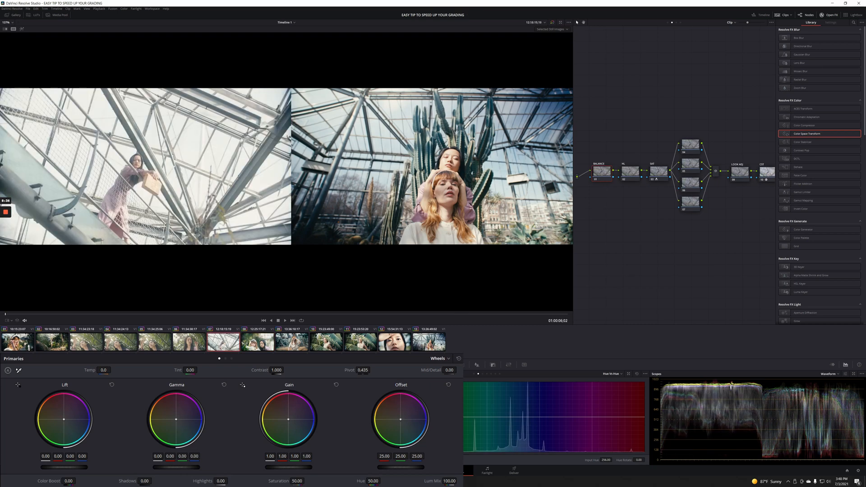
left_click_drag(400, 468, 374, 468)
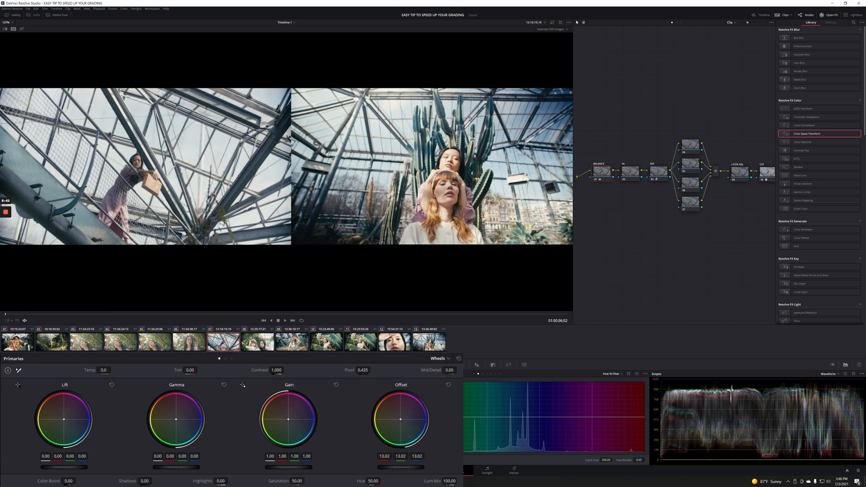
left_click_drag(289, 468, 290, 468)
left_click_drag(288, 420, 289, 420)
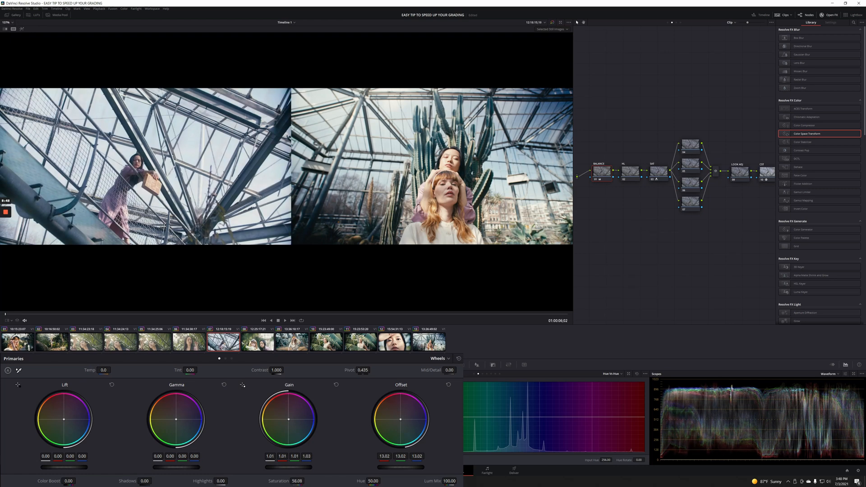
key("space")
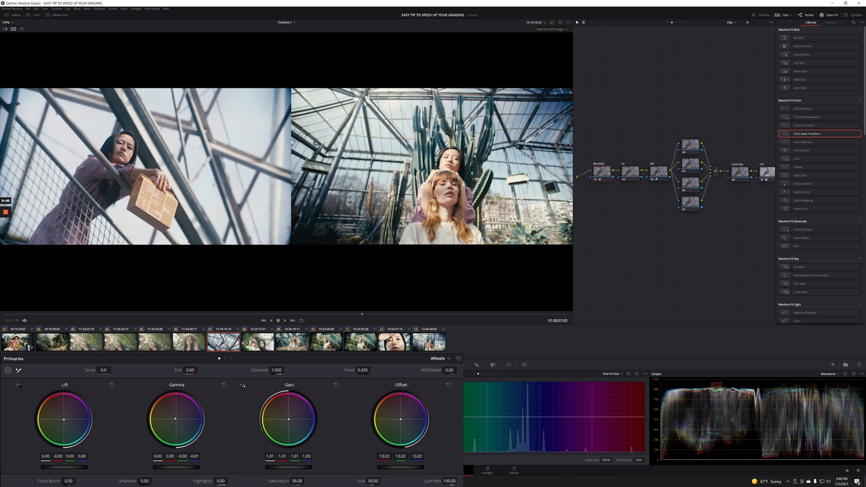
key("Up")
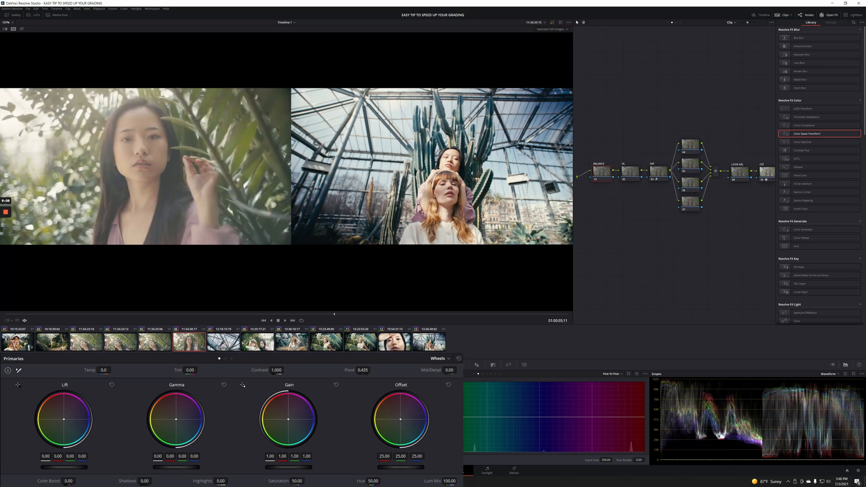
Darken the palm-leaf clip's shadows with the Lift master wheel.
mouse_move(64, 467)
left_mouse_down()
mouse_move(46, 468)
mouse_move(64, 467)
left_mouse_up()
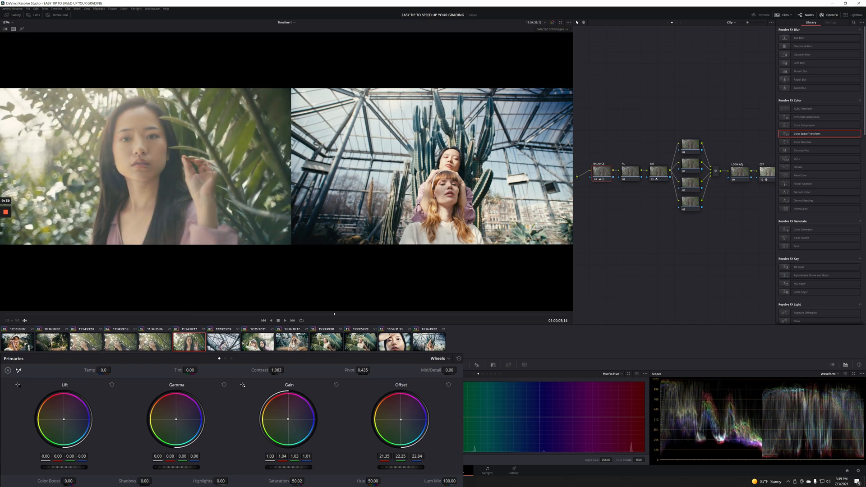
Select clips 03–05 and apply clip 06's grade (offset 21.35/22.25/22.84, contrast 1.063) to them.
key("Up")
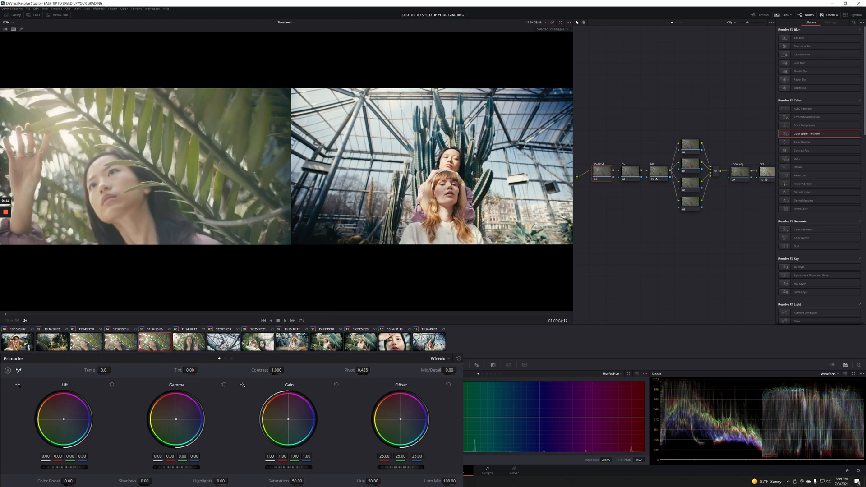
key("Up")
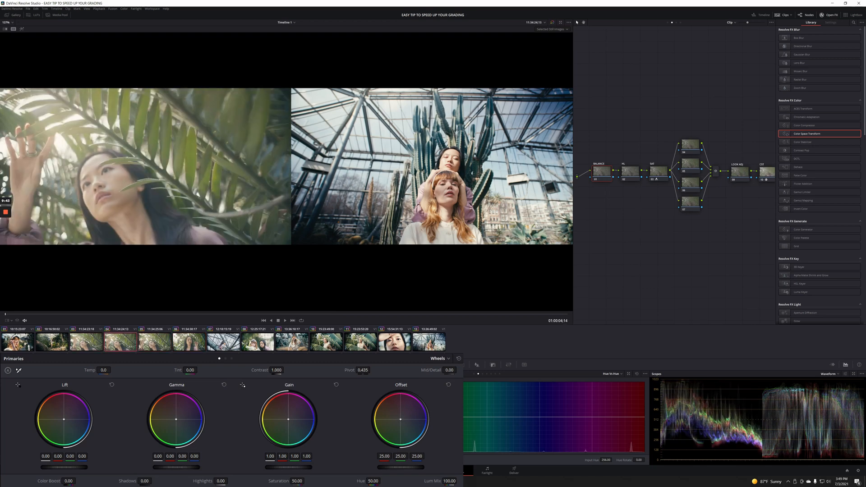
key("Up")
key("space")
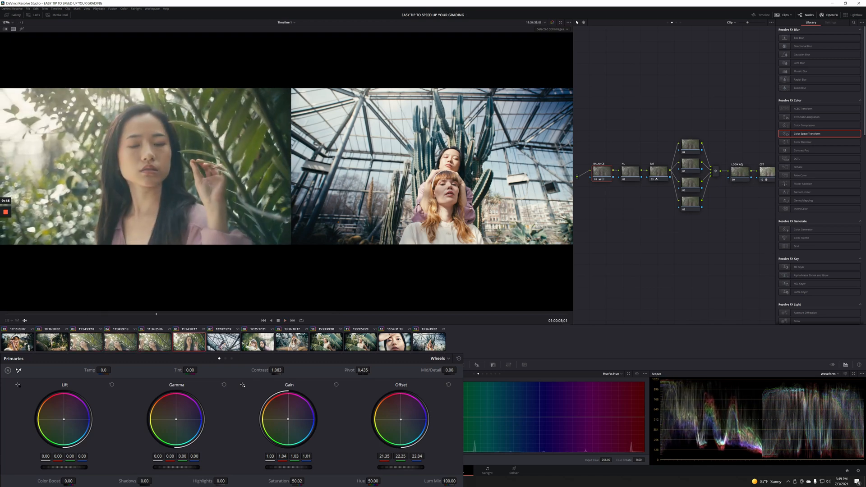
left_click(86, 342)
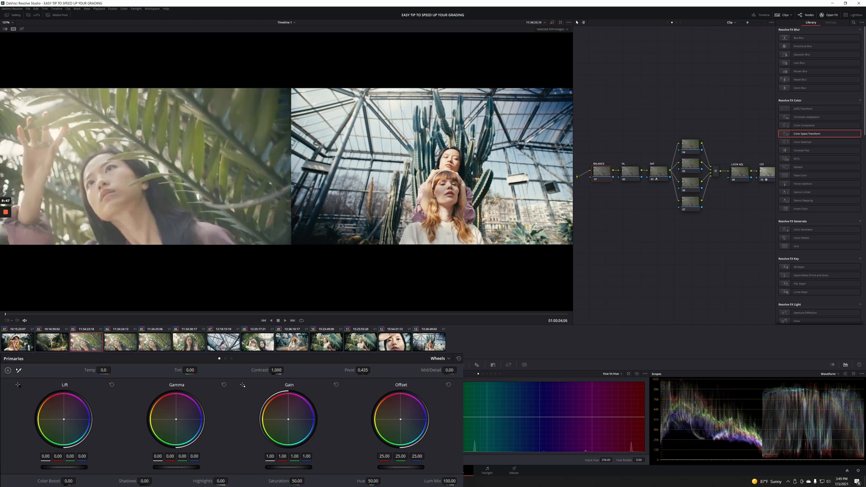
left_click(154, 342, "shift")
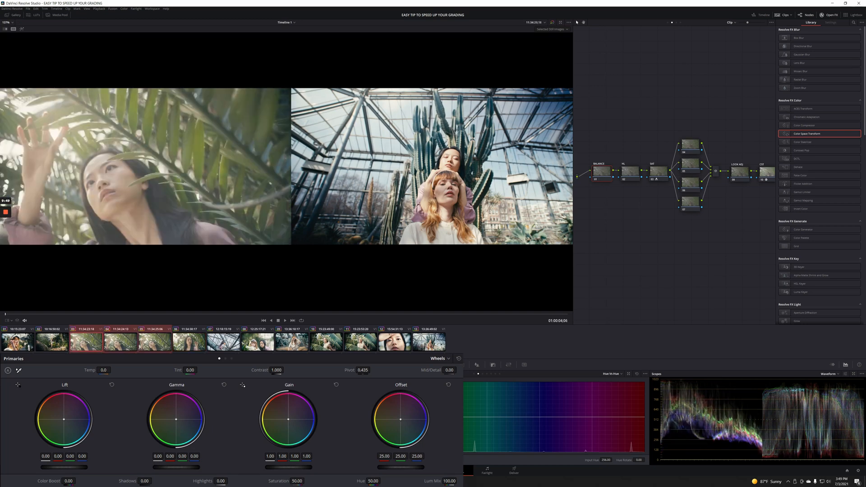
key("alt+shift+c")
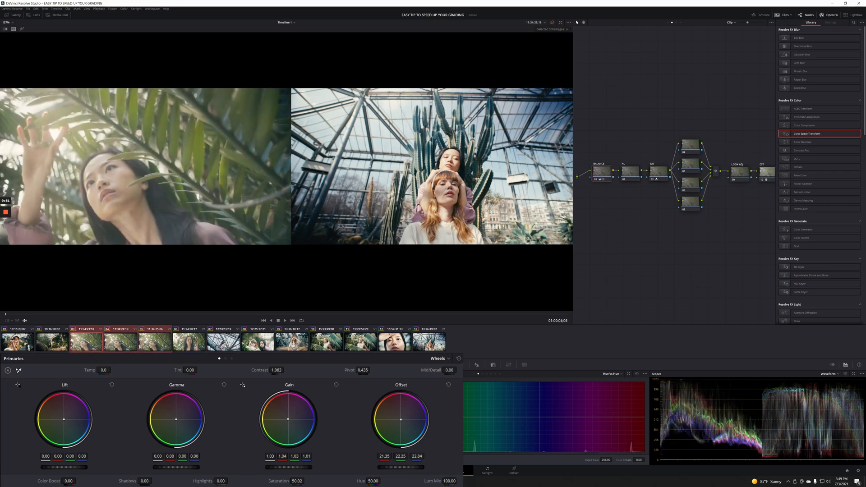
key("space")
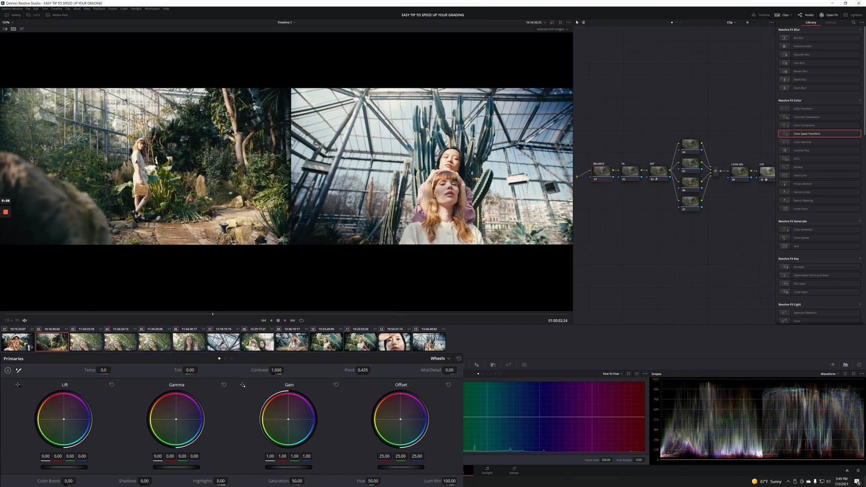
Raise clip 02's offset to about 30.8 and trim lift, gamma and gain slightly.
left_click_drag(400, 467, 428, 467)
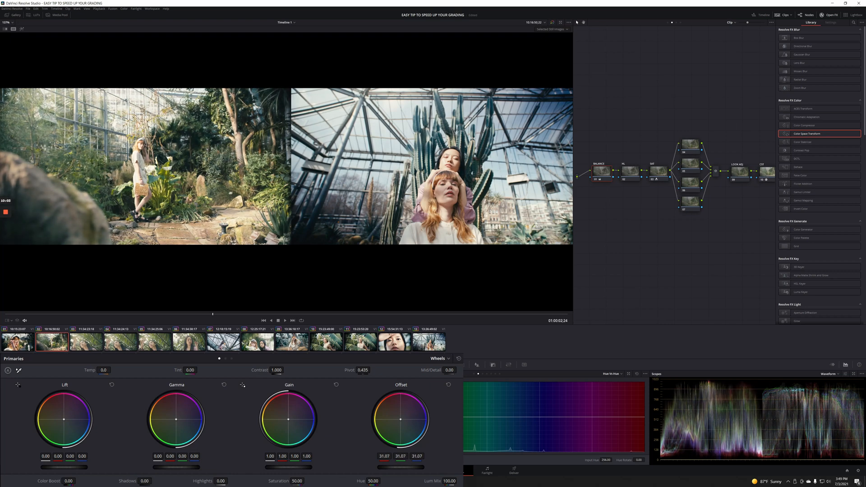
left_click_drag(64, 467, 65, 467)
left_click_drag(177, 468, 175, 468)
left_click_drag(288, 468, 288, 467)
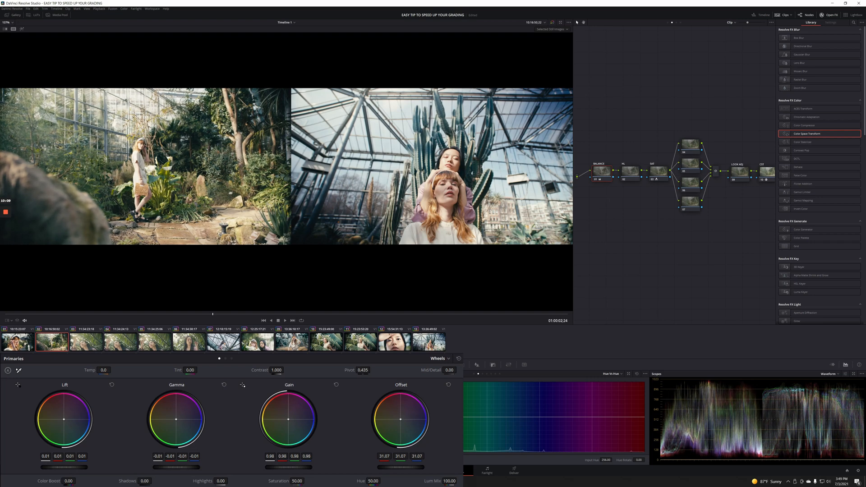
Shift clip 02's balance toward cyan, remove red from the shadows, and select the HL node.
left_click_drag(401, 419, 402, 422)
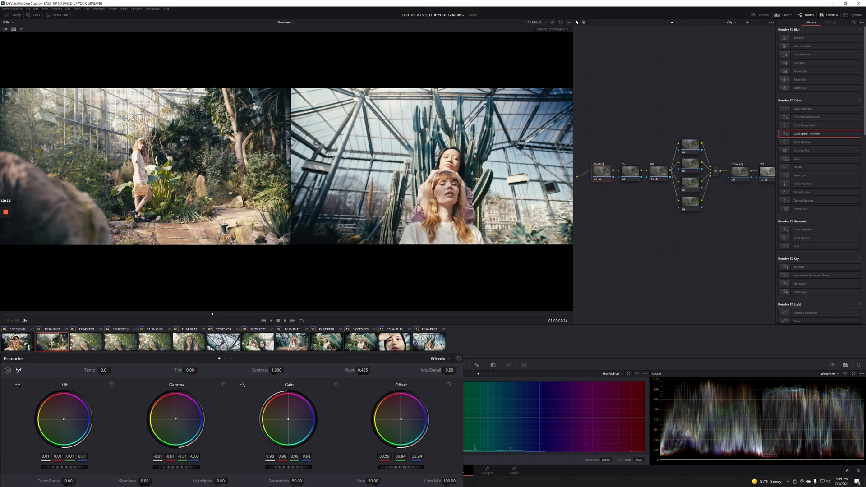
left_click_drag(64, 420, 63, 421)
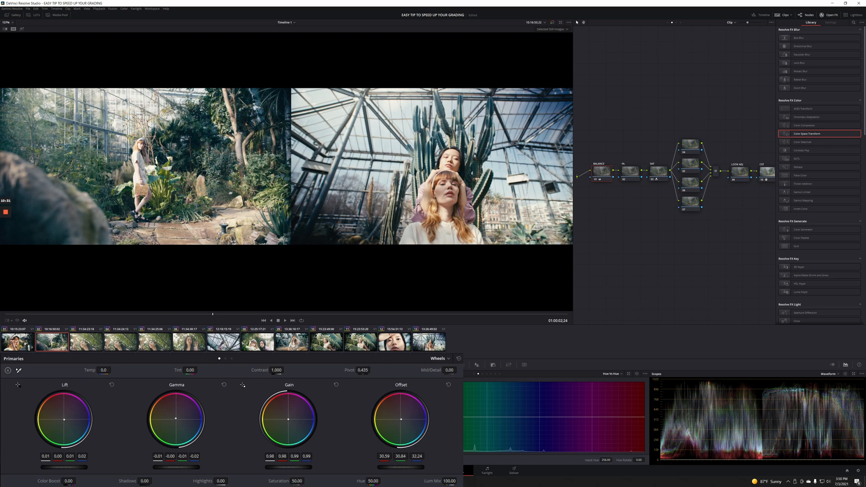
left_click(630, 172)
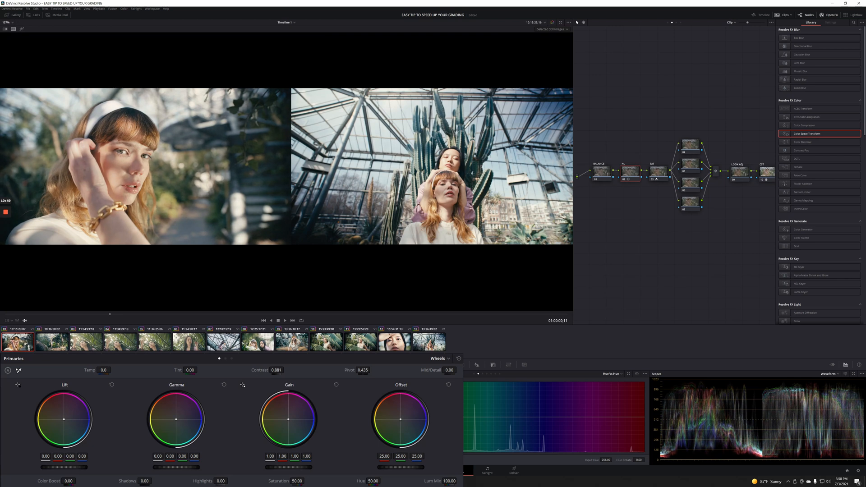
Undo the contrast change, give clip 11 clip 10's grade, and play clip 09.
key("ctrl+z")
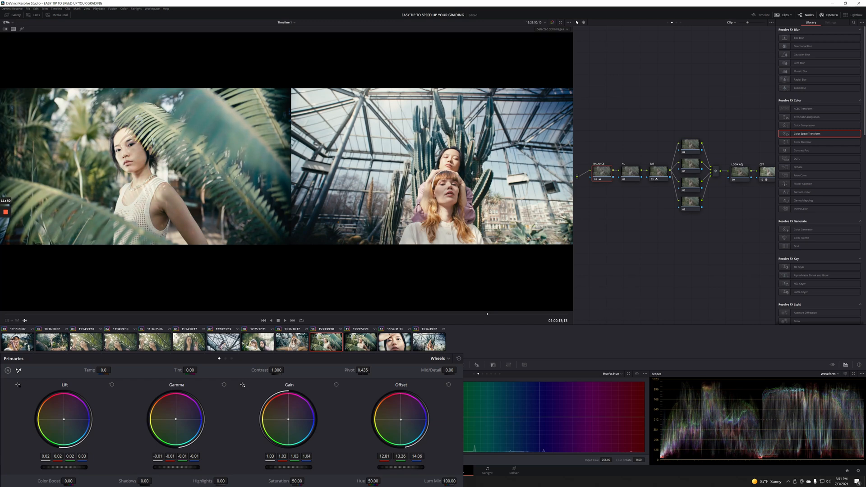
key("Down")
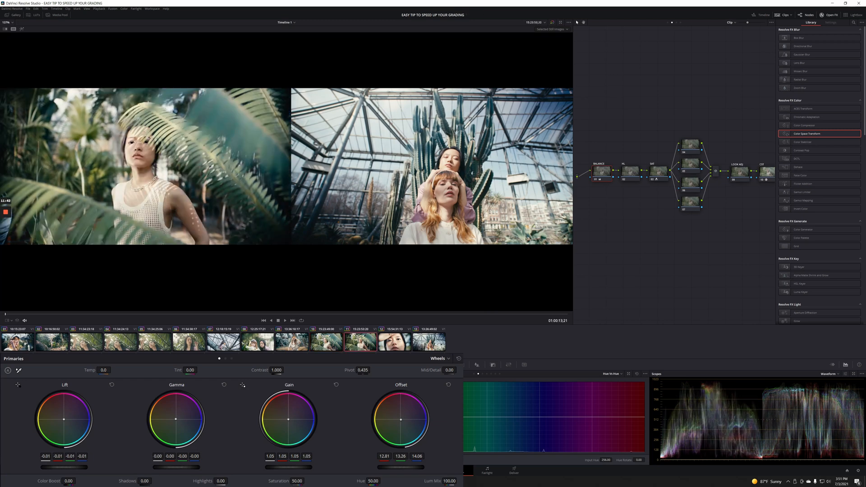
key("equal")
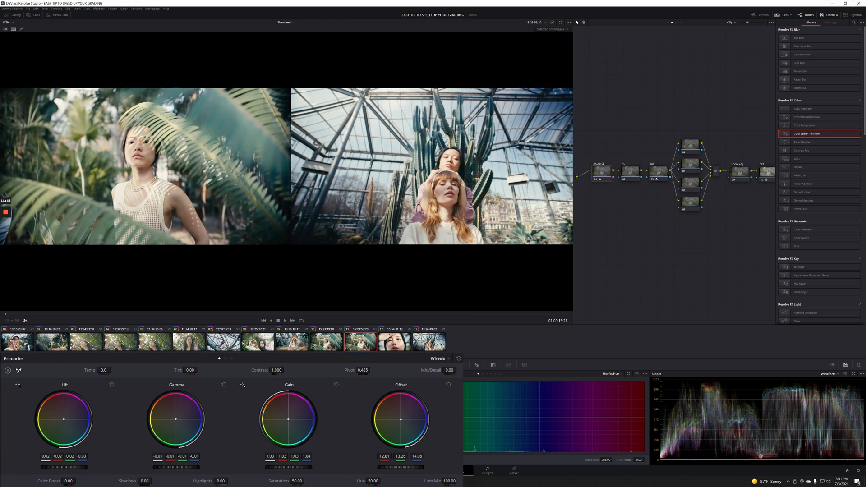
key("Up")
key("Up")
key("space")
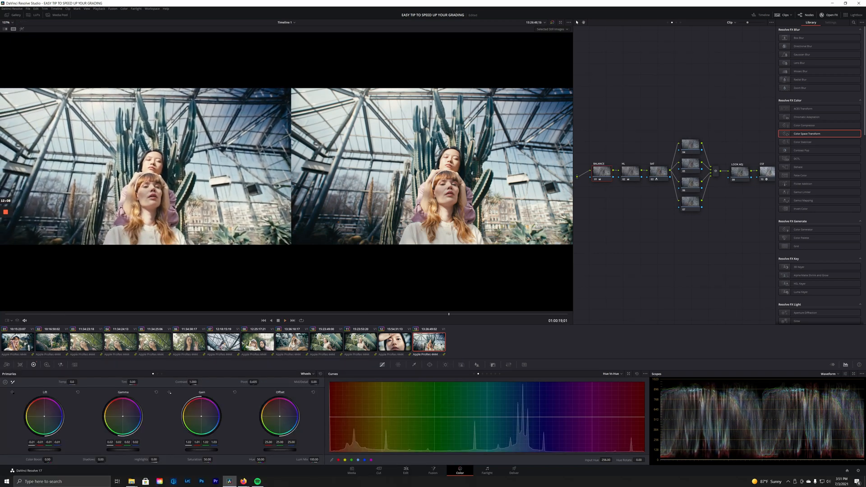
Select close-up clip 12 and its fourth node, and turn off split-screen comparison.
left_click(224, 342)
left_click(17, 342)
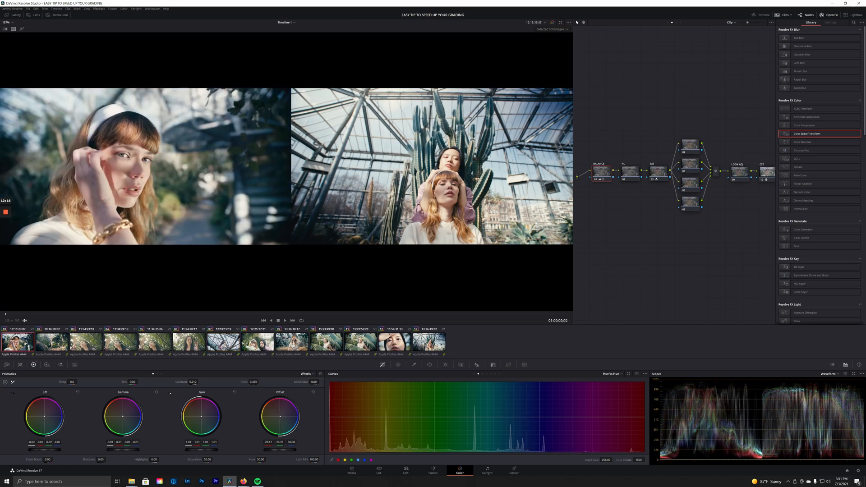
left_click(395, 342)
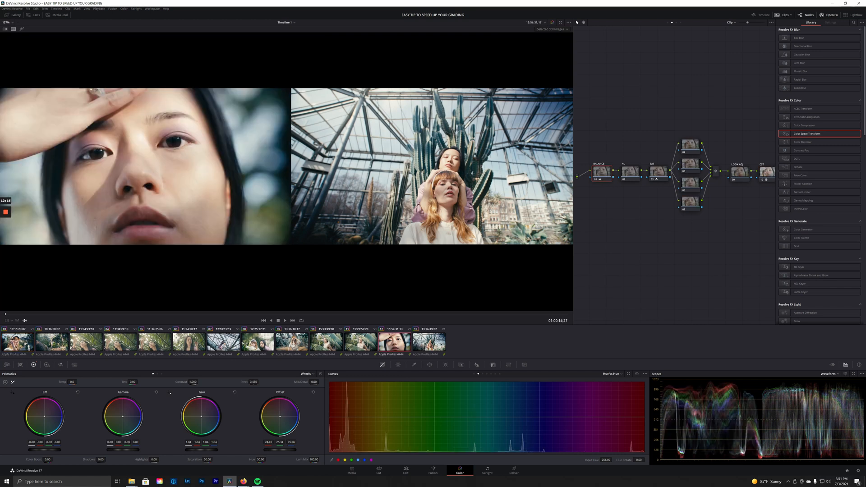
left_click(690, 145)
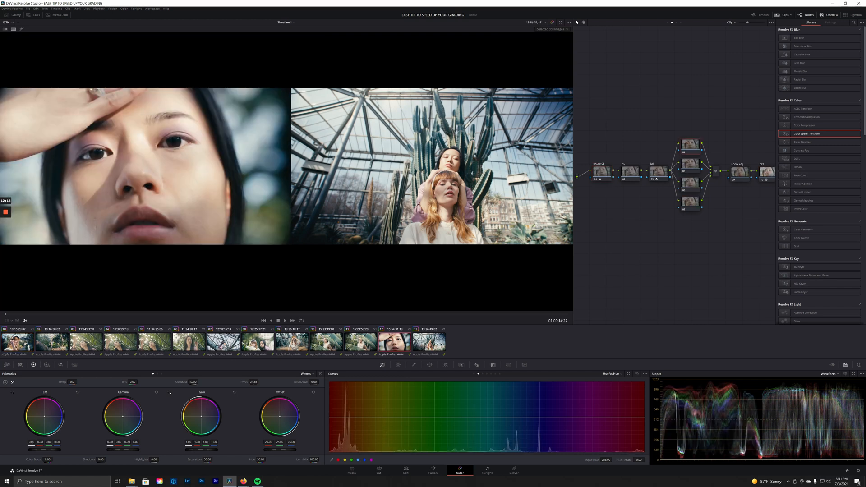
key("ctrl+alt+w")
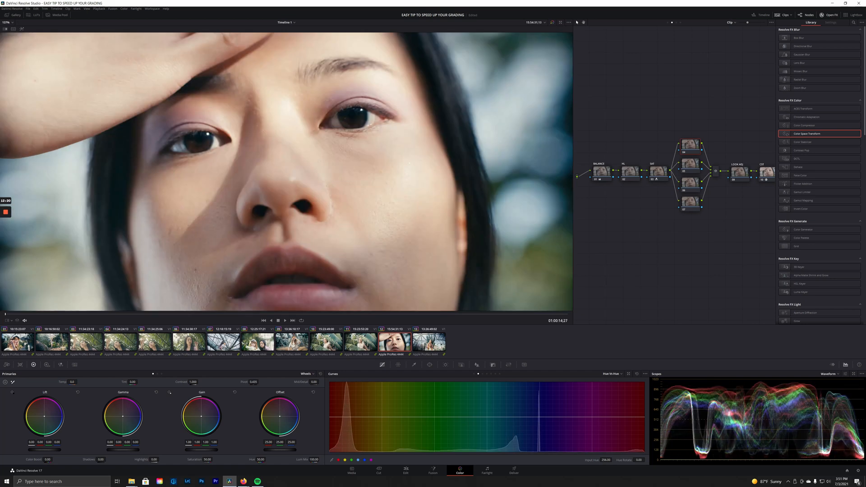
Add a circular power window to node 04, stretched, widened and tilted over the face.
scroll(288, 172, "down", 4)
left_click(430, 365)
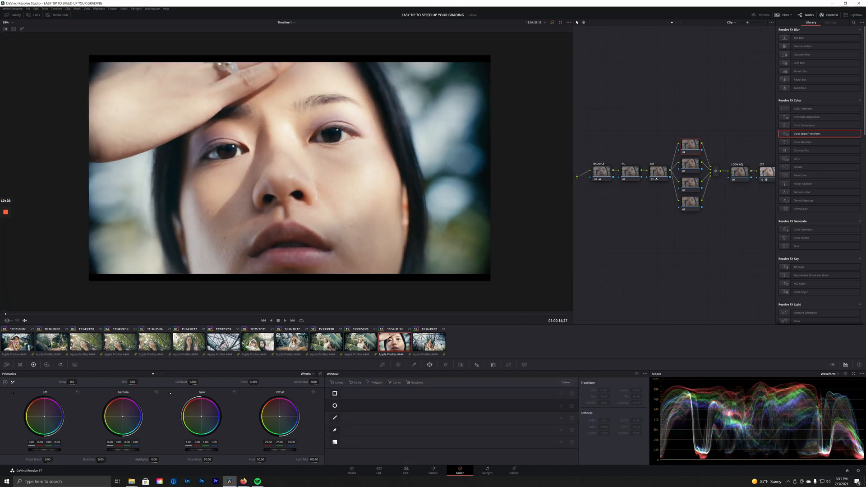
left_click(335, 406)
left_click_drag(289, 228, 289, 308)
left_click_drag(351, 170, 428, 168)
left_click_drag(290, 103, 278, 104)
left_click(382, 365)
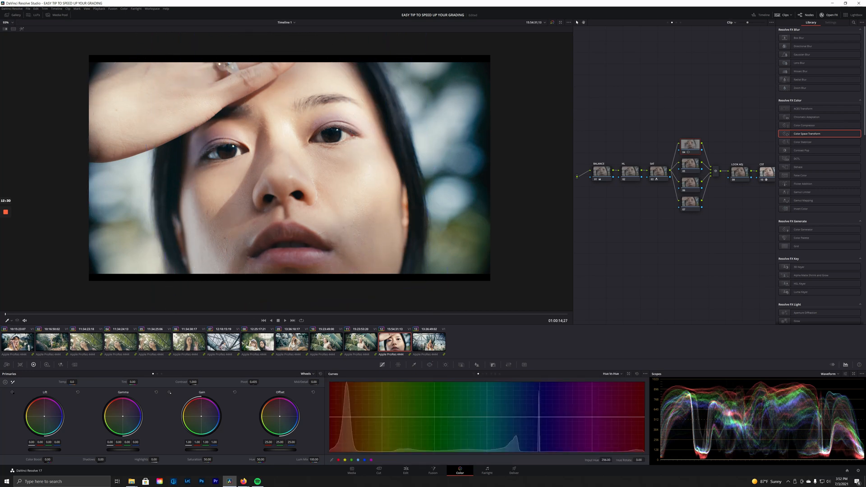
left_click(474, 374)
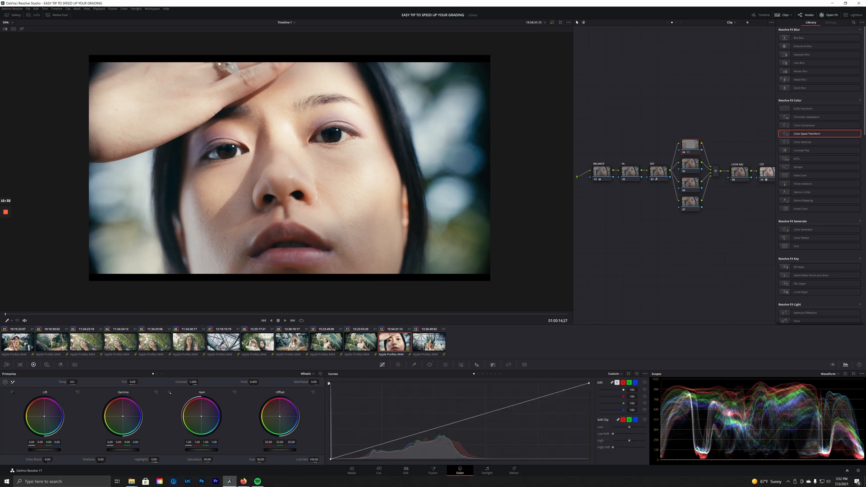
Unlink the curve channels and pull two luma curve points down to darken the face.
left_click(618, 382)
left_click_drag(480, 415, 479, 421)
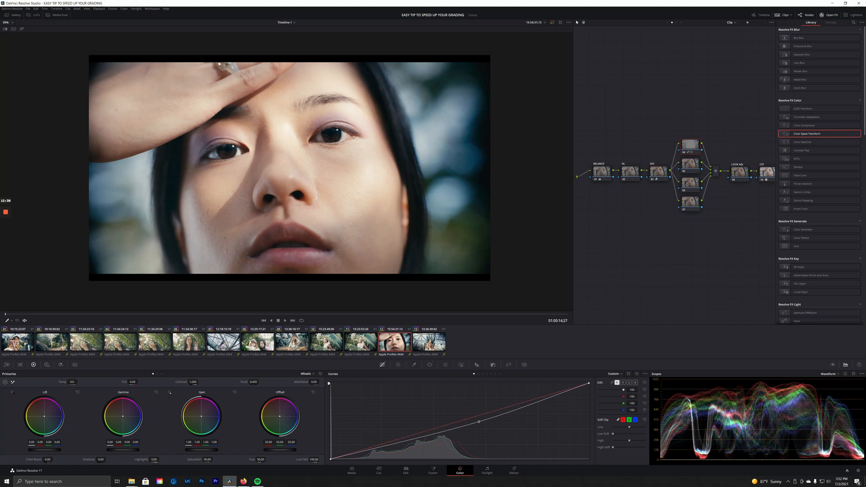
right_click(73, 309)
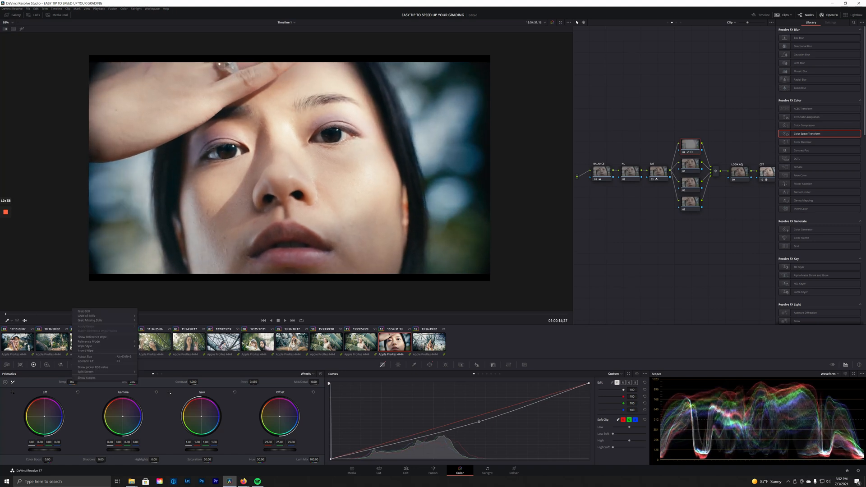
left_click(460, 427)
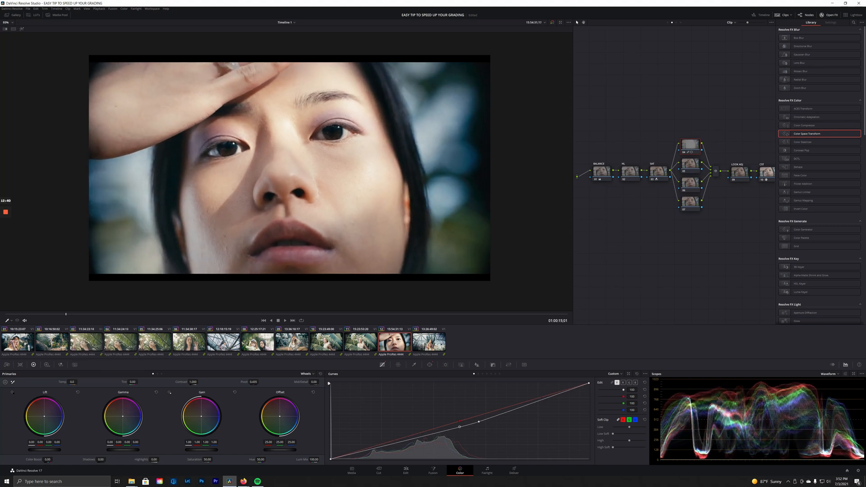
left_click_drag(691, 144, 691, 142)
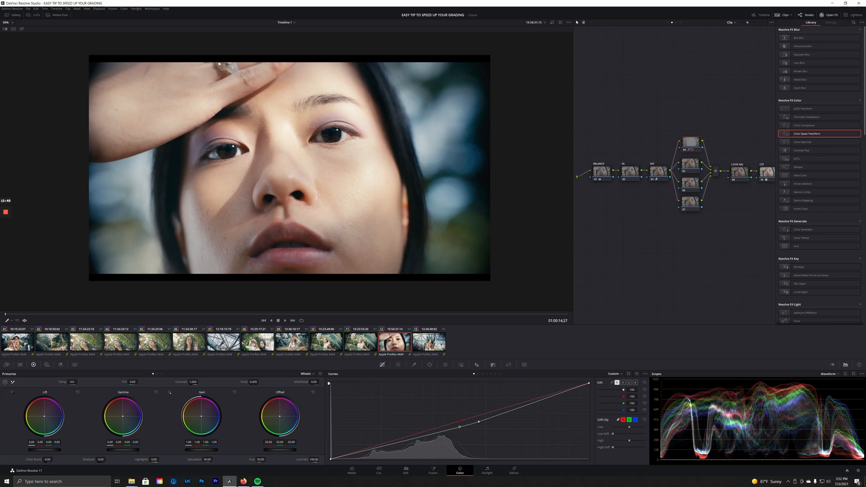
Compare the close-up against greenhouse clip 13, then switch the node editor to Group Post-Clip.
key("Up")
key("Down")
key("Down")
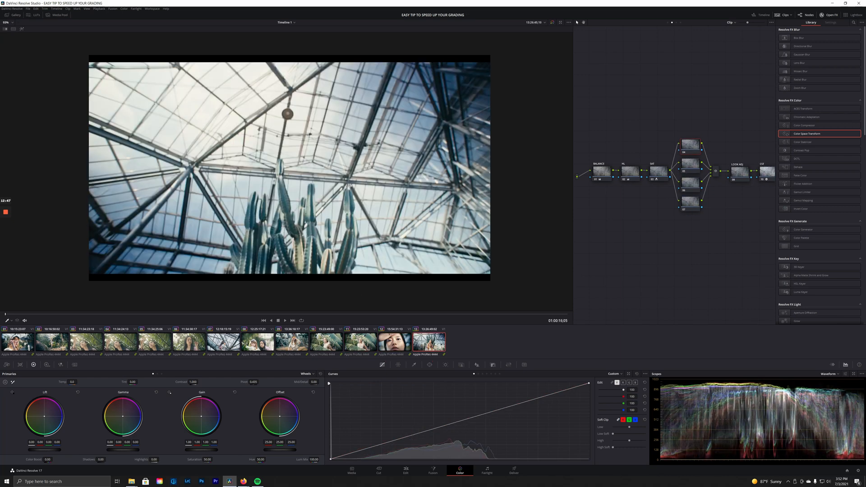
key("Up")
key("Down")
key("Up")
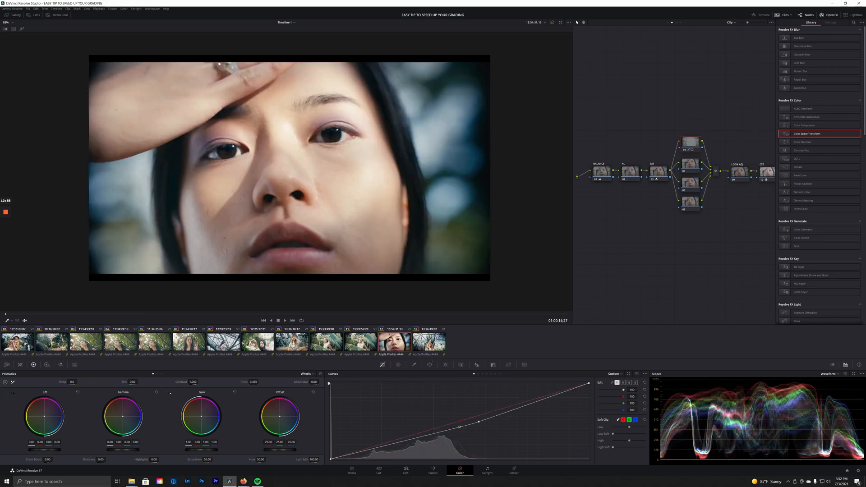
key("Down")
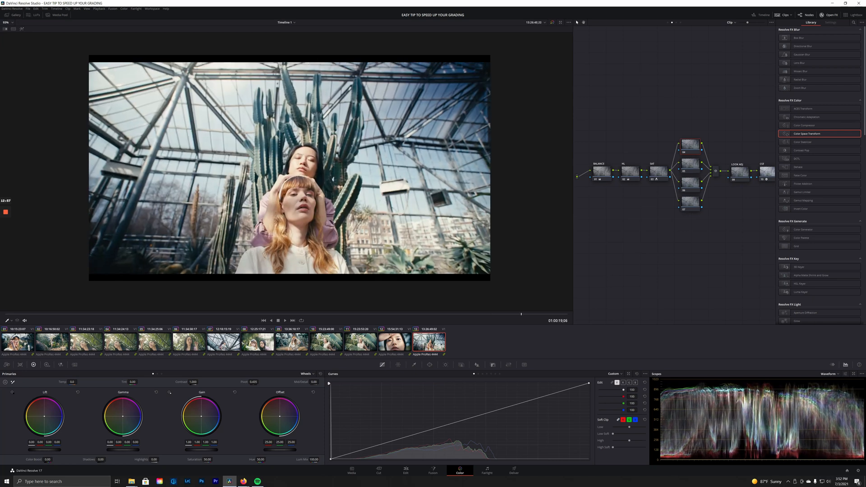
left_click(676, 23)
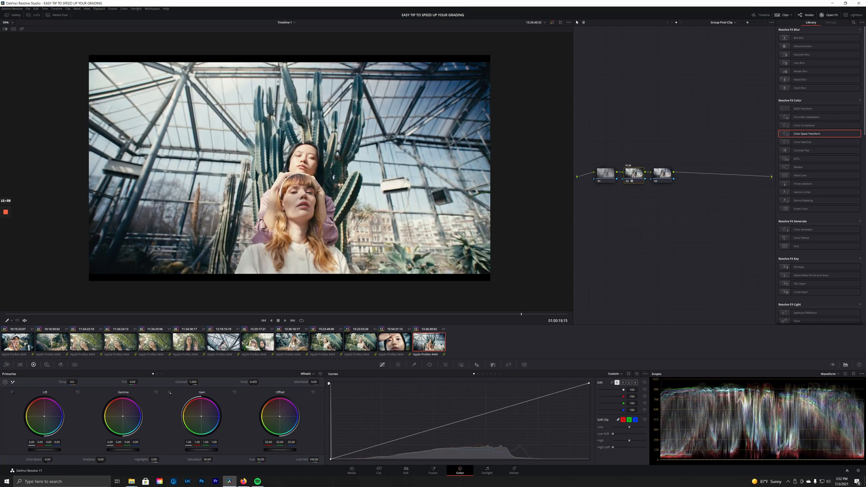
Warm the group's Temp, nudge Lift toward teal, and apply the Rec709 Fujifilm 3513DI D60 LUT.
left_click(606, 174)
left_click_drag(72, 382, 129, 382)
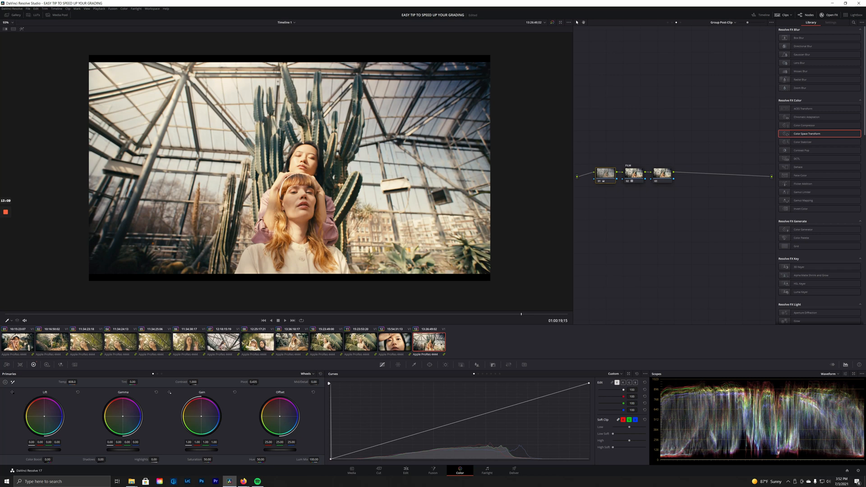
left_click_drag(44, 417, 47, 420)
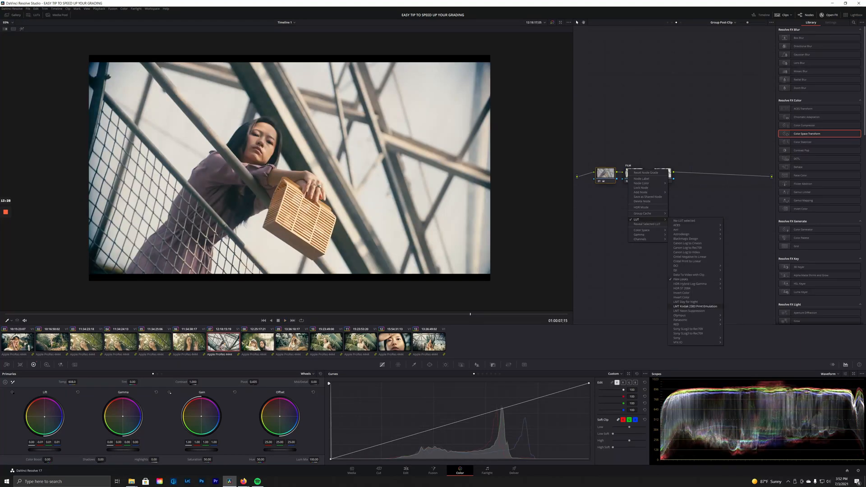
mouse_move(685, 279)
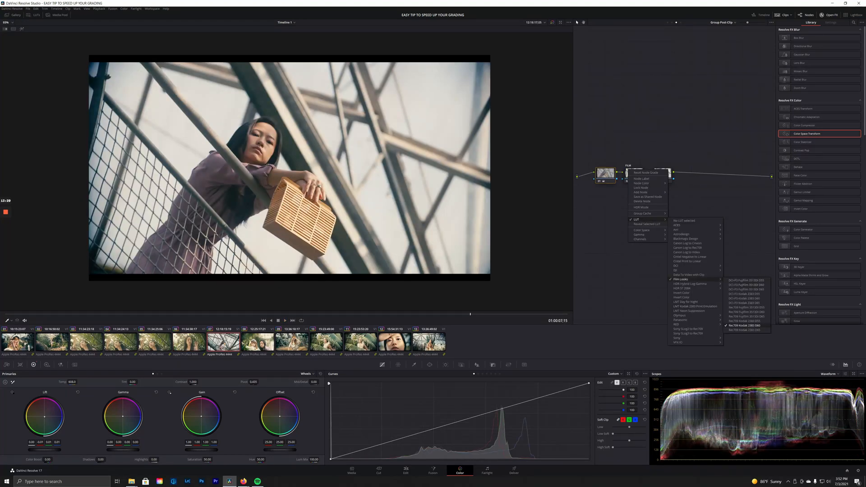
left_click(746, 312)
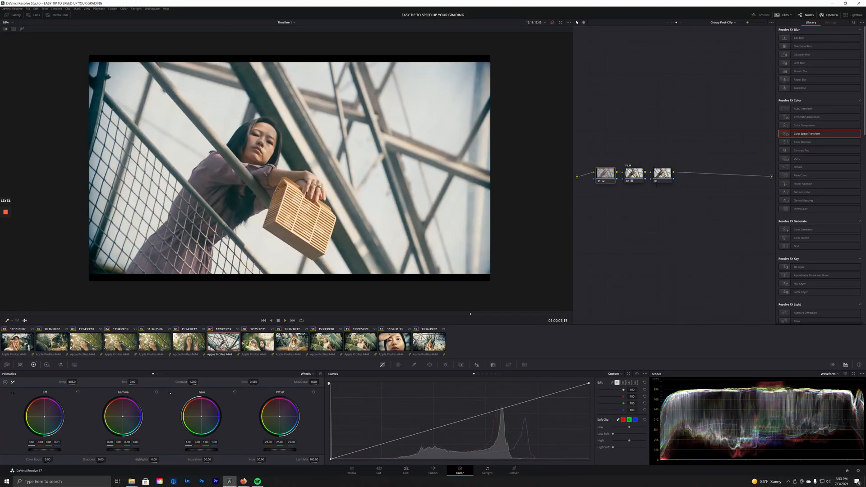
Review the group grade across clips 13, 03, 02 and 01.
left_click(429, 343)
left_click_drag(289, 315, 435, 314)
left_click(86, 342)
left_click(52, 342)
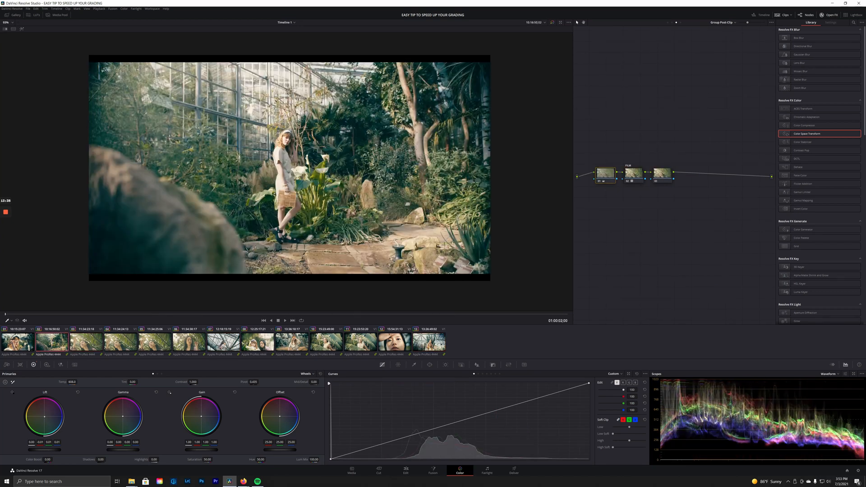
key("Up")
left_click(429, 343)
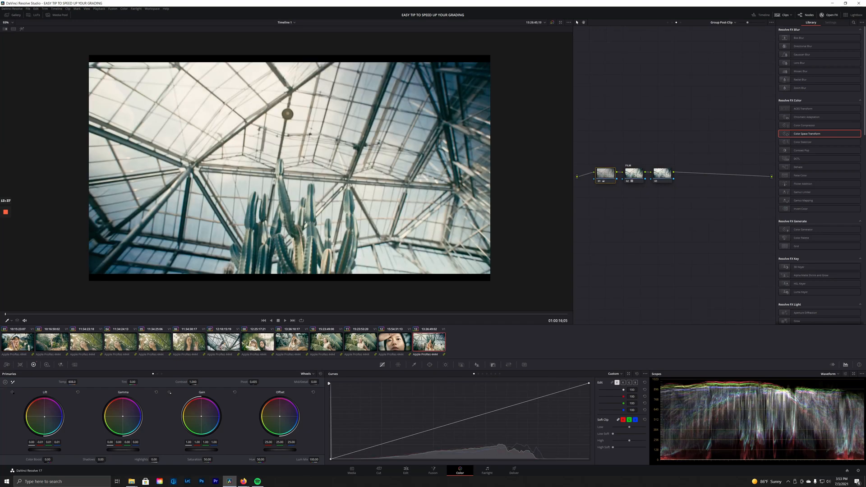
left_click(552, 314)
Toggle the group's first node off and on to compare, then return to the clip node graph.
key("ctrl+d")
key("ctrl+d")
key("ctrl+d")
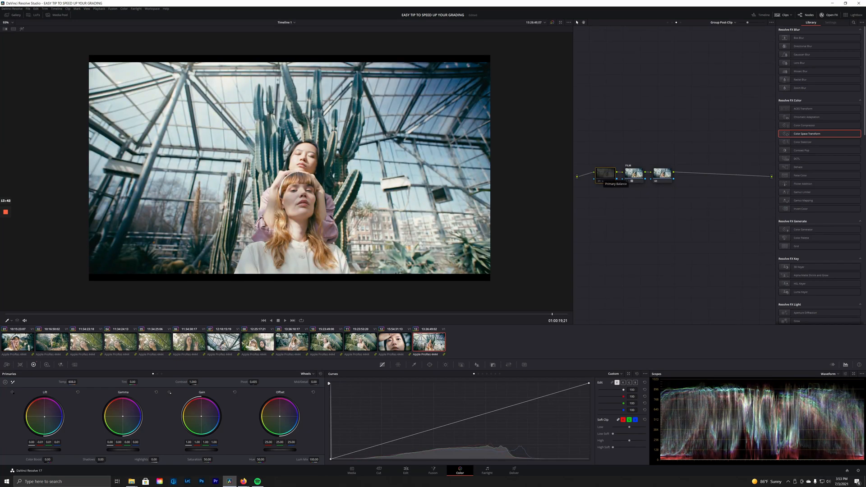
key("ctrl+d")
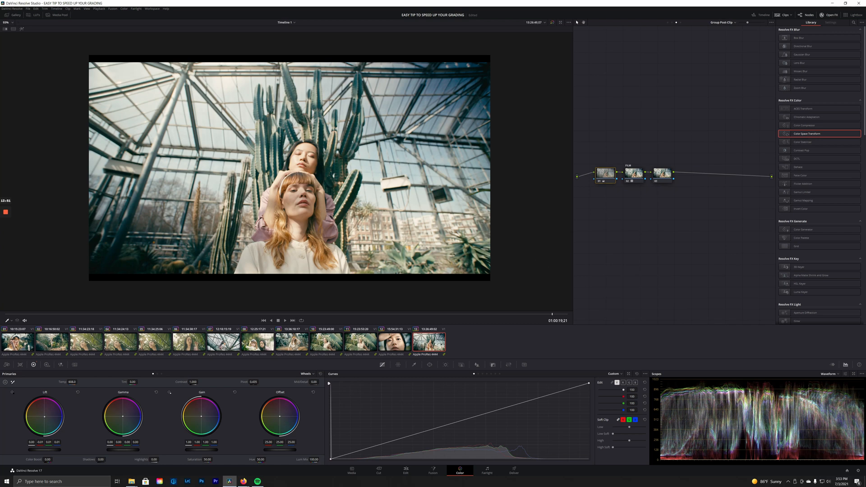
left_click(673, 23)
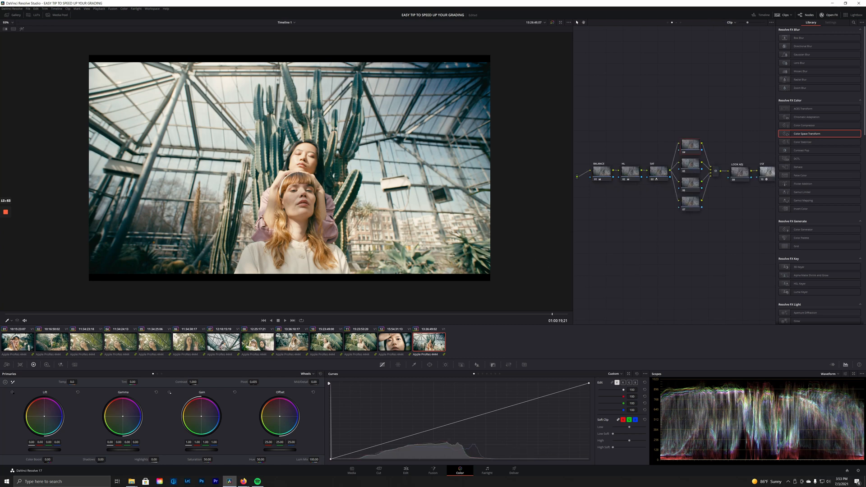
left_click(676, 23)
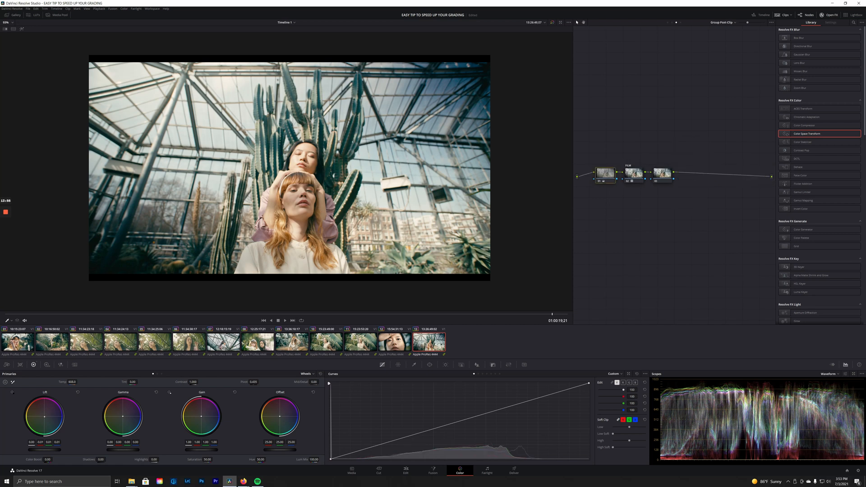
left_click(673, 23)
left_click(602, 172)
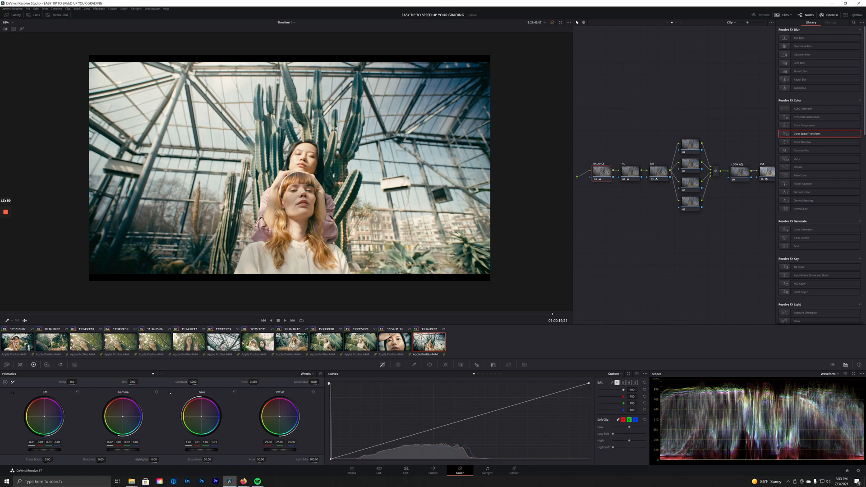
left_click_drag(602, 172, 601, 172)
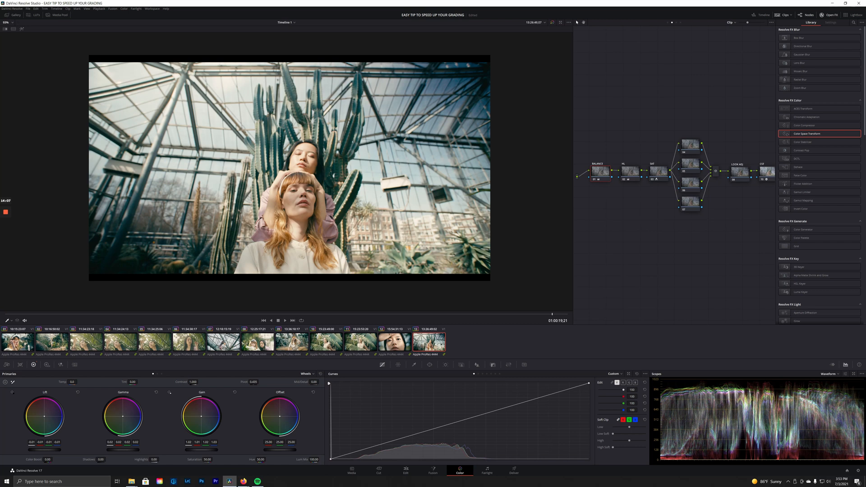